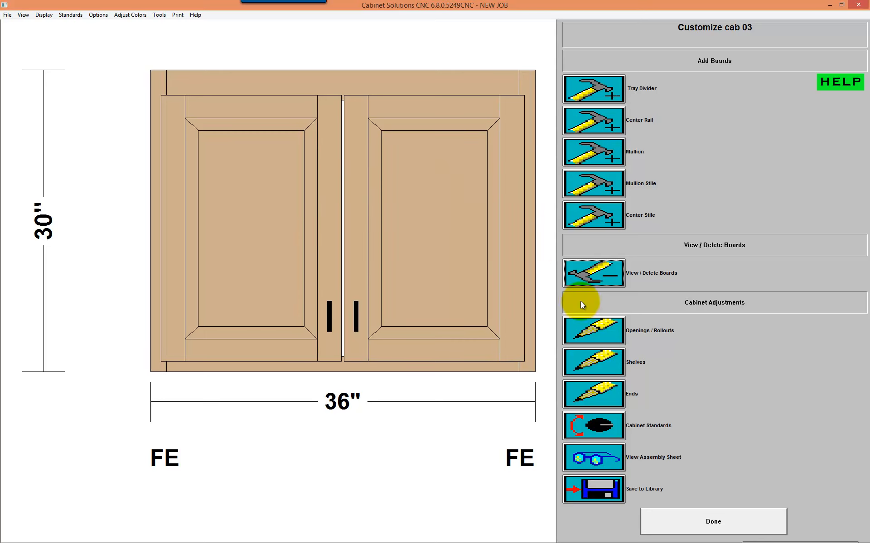
Step: Modify the ends of cab 03 to send the stile and end to the floor on both the left and right ends
{"action": "left_click", "coordinate": [603, 393]}
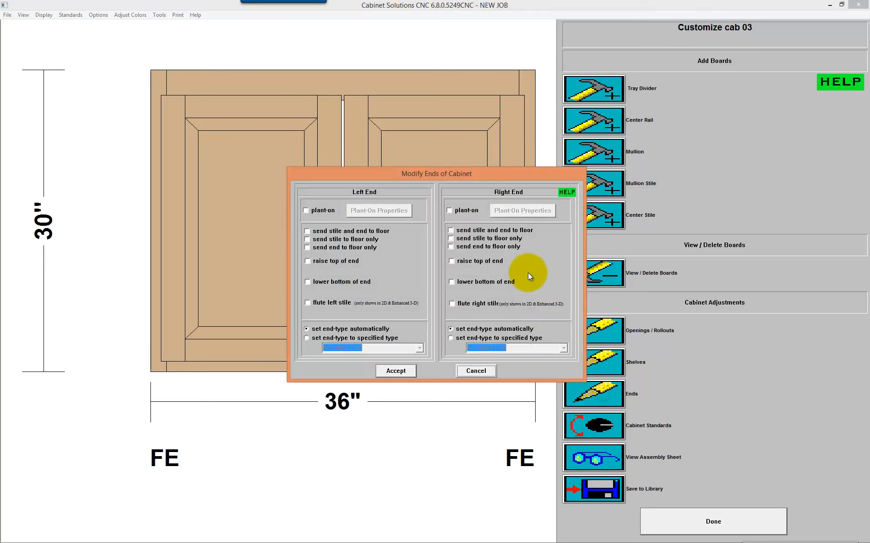
{"action": "left_click", "coordinate": [363, 232]}
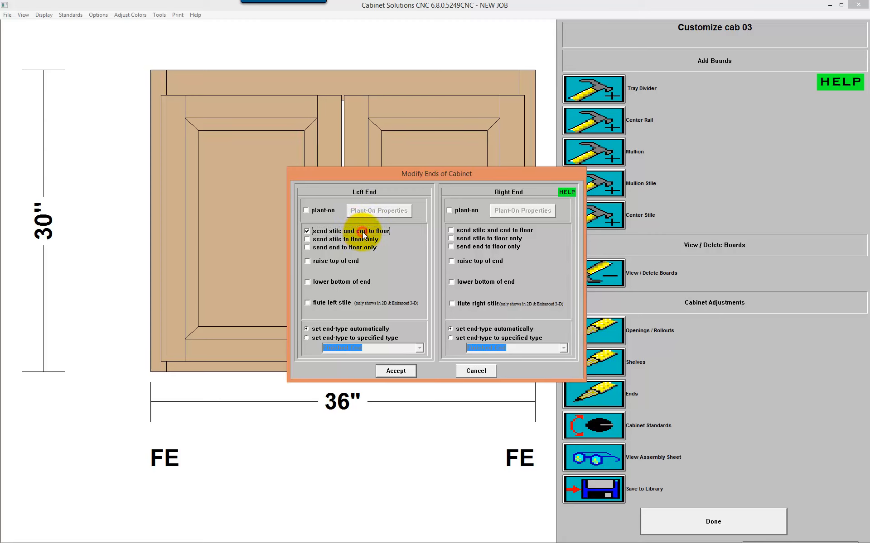
{"action": "left_click", "coordinate": [498, 230]}
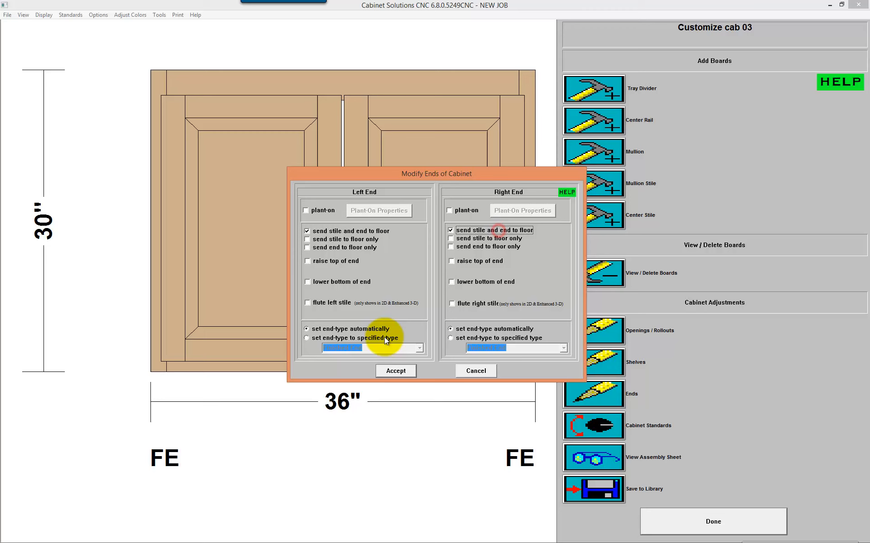
{"action": "left_click", "coordinate": [385, 371]}
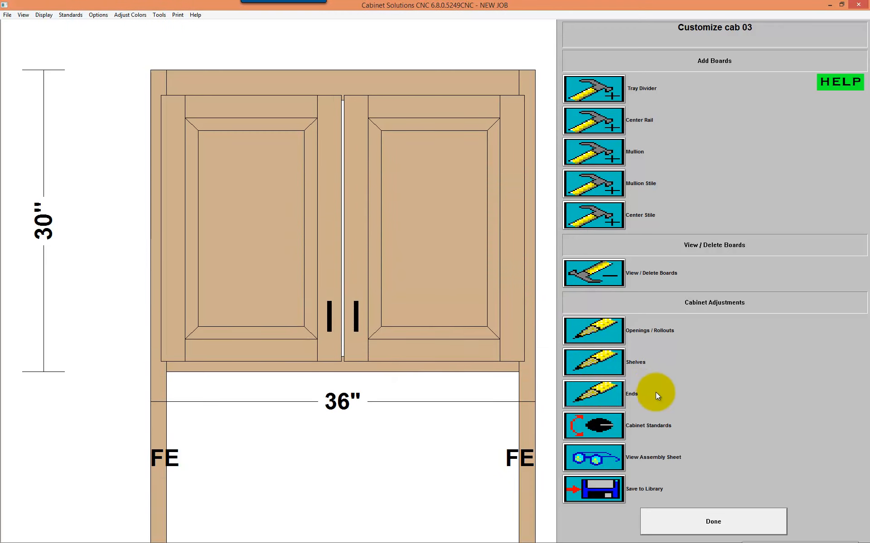
Step: Review cab 03's assembly sheet from the drawing and openings through the face frame and box parts
{"action": "left_click", "coordinate": [603, 448]}
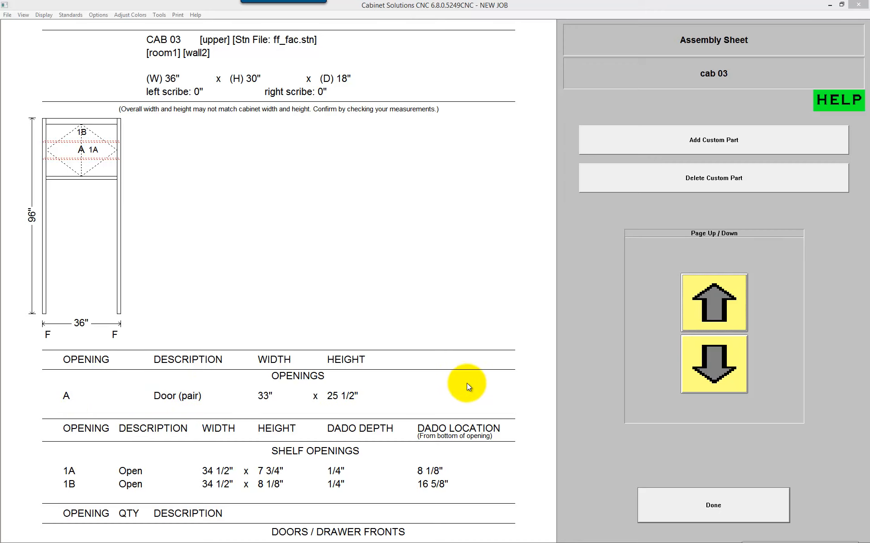
{"action": "left_click", "coordinate": [727, 379]}
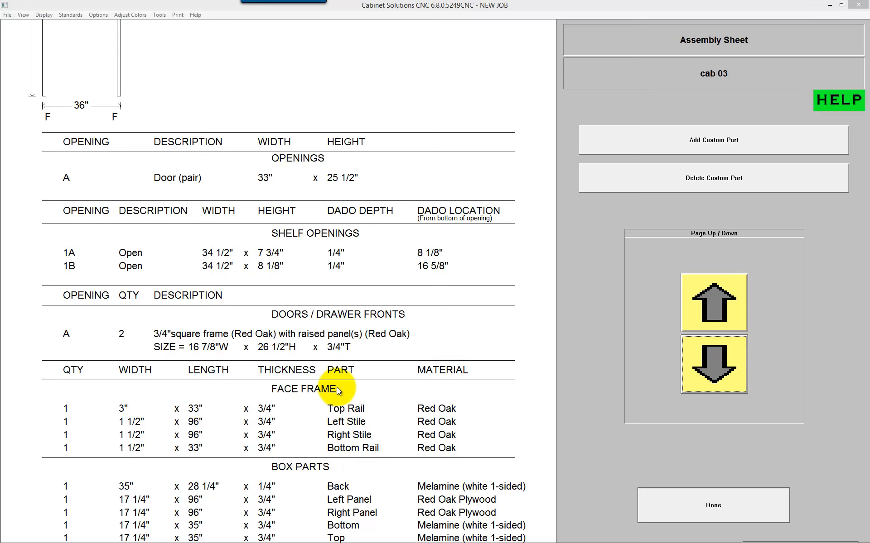
{"action": "left_click", "coordinate": [707, 348]}
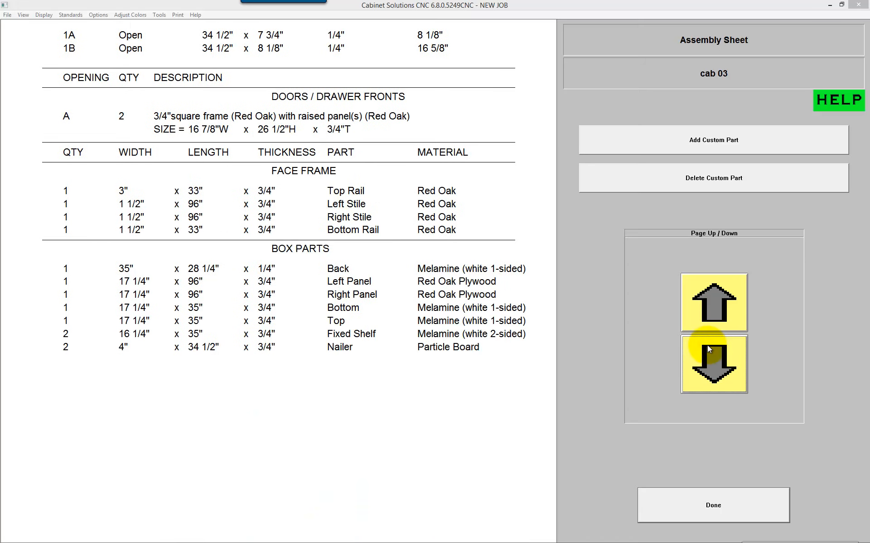
{"action": "left_click", "coordinate": [717, 304]}
{"action": "left_click", "coordinate": [717, 307]}
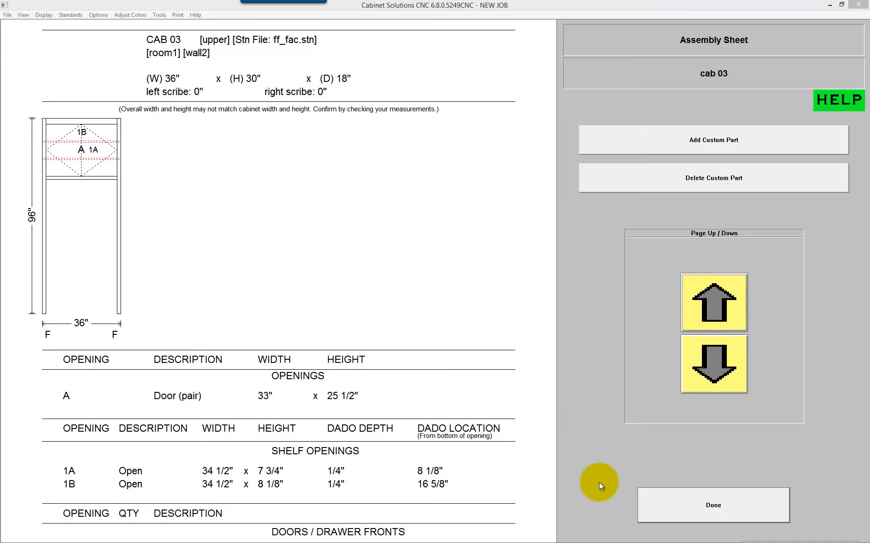
{"action": "left_click", "coordinate": [724, 502]}
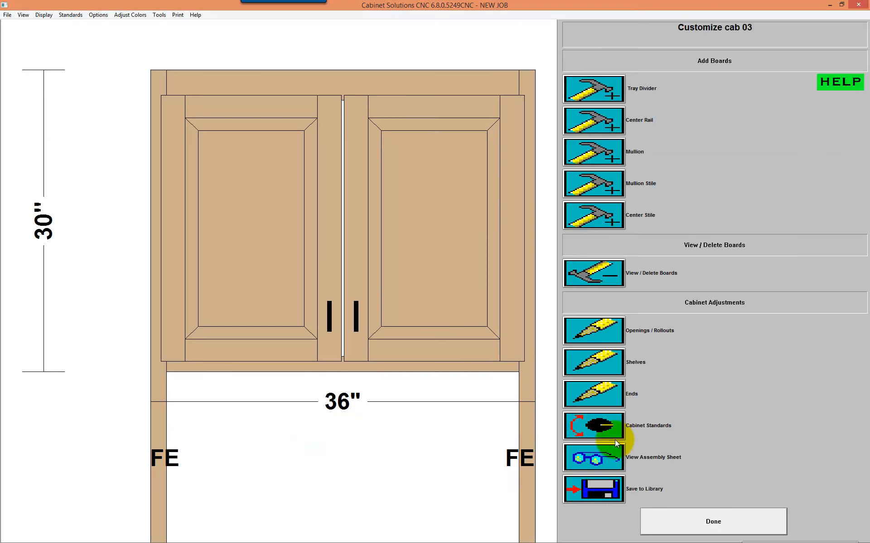
Step: View the refrigerator upper in wall2's elevation and reopen its customization view for a check
{"action": "left_click", "coordinate": [706, 522]}
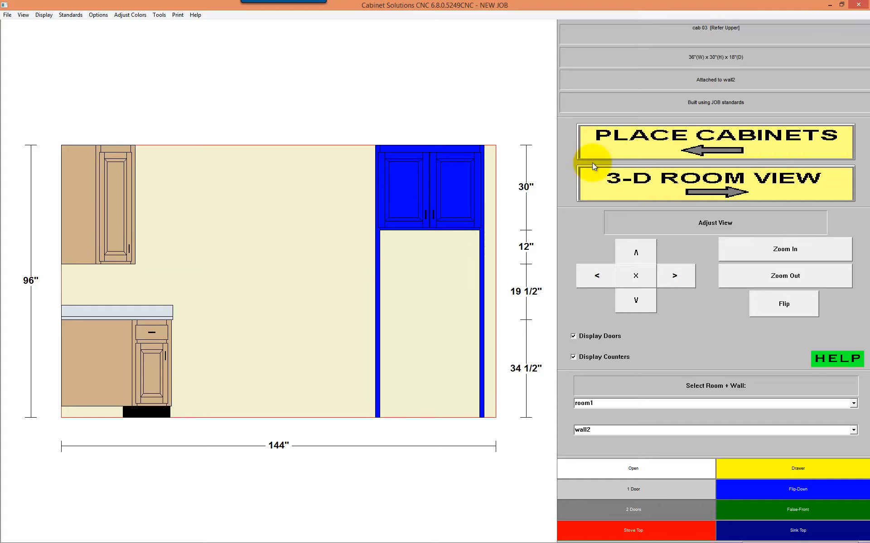
{"action": "double_click", "coordinate": [450, 172]}
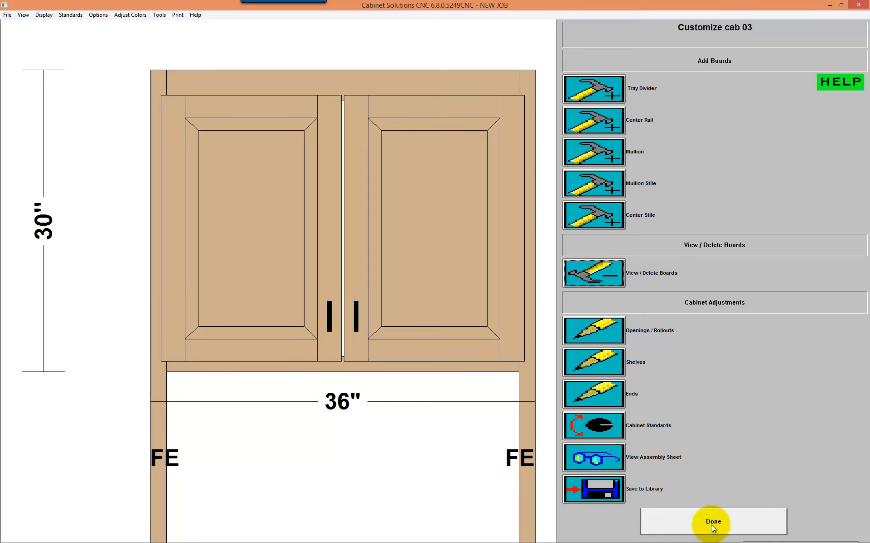
{"action": "left_click", "coordinate": [661, 524]}
Step: Go back through cabinet placement to wall drawing and open wall2 for editing
{"action": "left_click", "coordinate": [692, 132]}
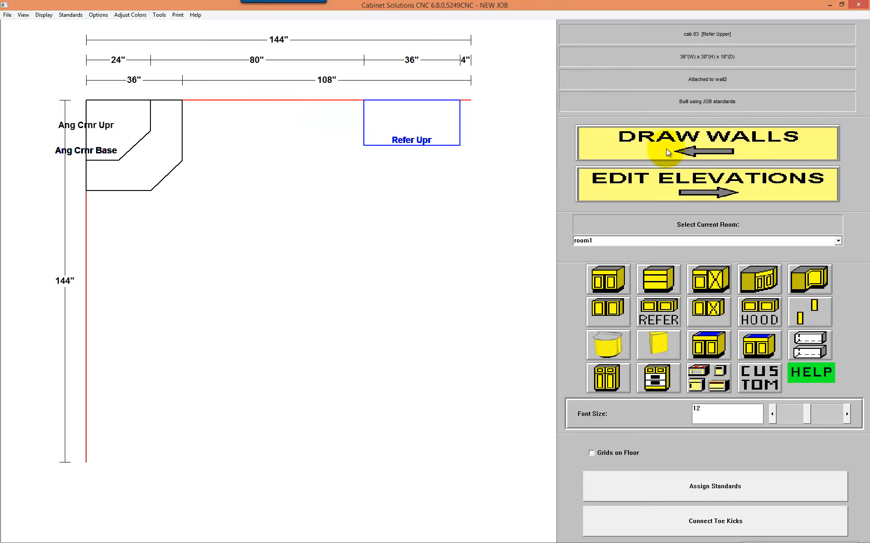
{"action": "left_click", "coordinate": [681, 150]}
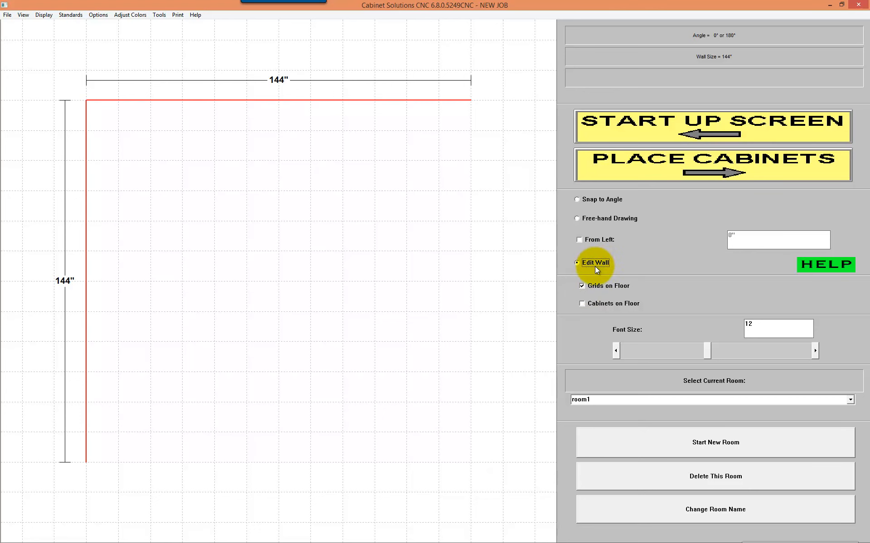
{"action": "left_click", "coordinate": [284, 108]}
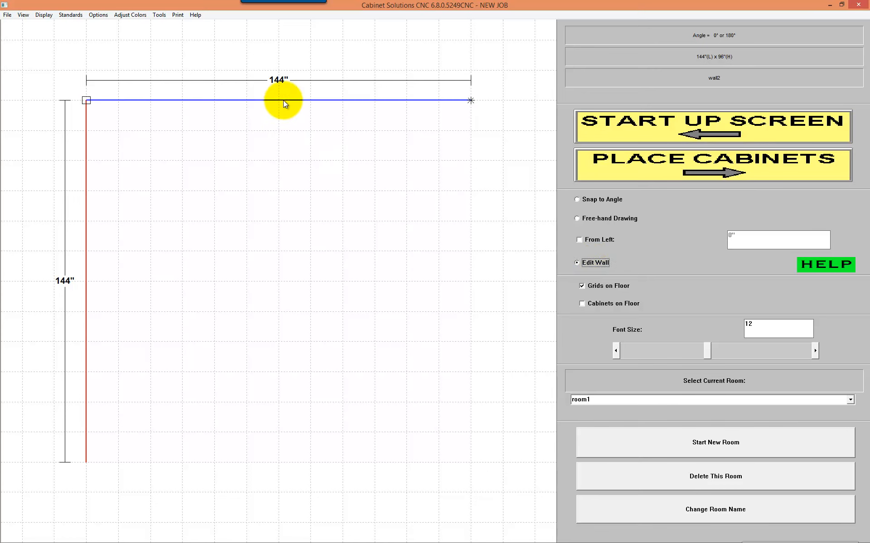
{"action": "left_click", "coordinate": [284, 101]}
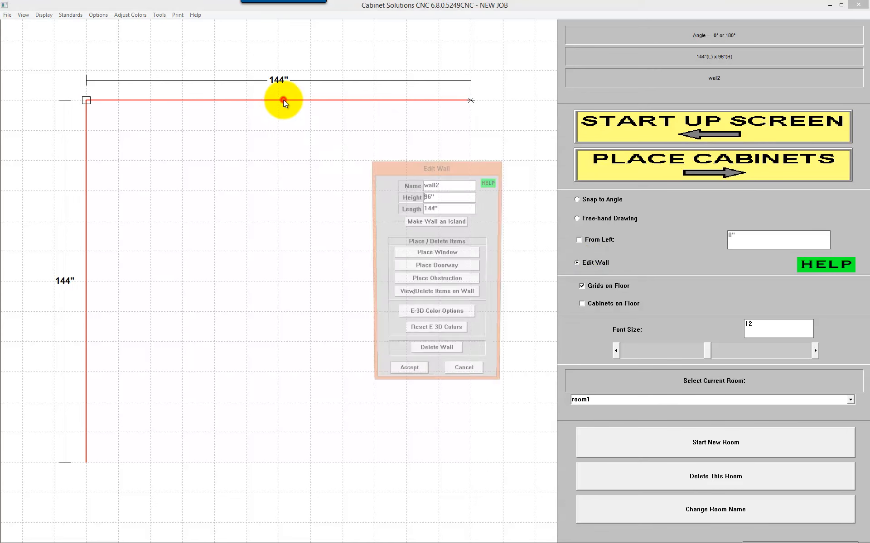
Step: Place a center-aligned window on wall2, 42" high and 36" wide, 72" from the square end and 42" from the floor
{"action": "left_click", "coordinate": [446, 252]}
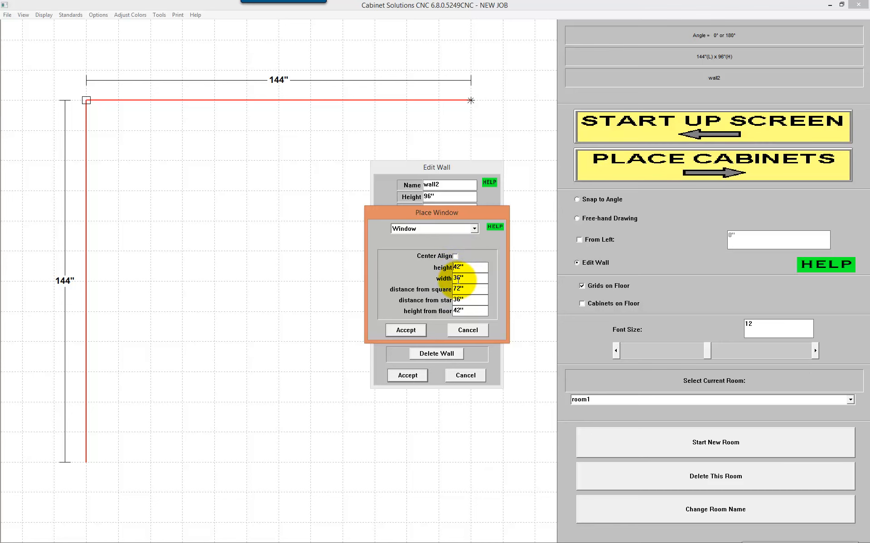
{"action": "left_click", "coordinate": [466, 313]}
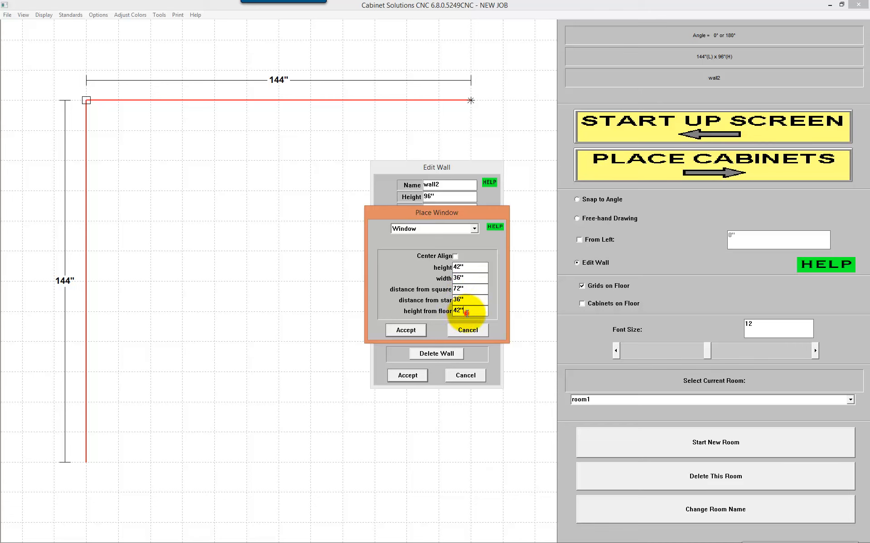
{"action": "double_click", "coordinate": [464, 310]}
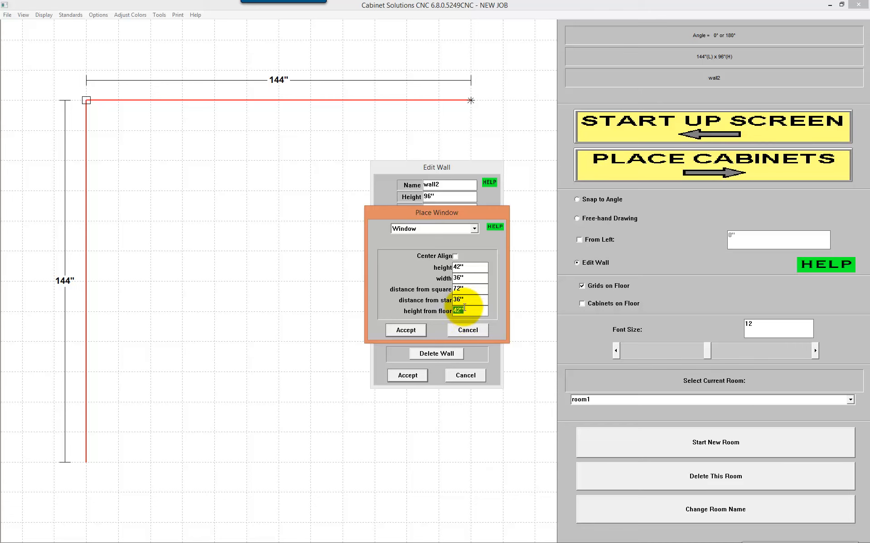
{"action": "left_click", "coordinate": [468, 289]}
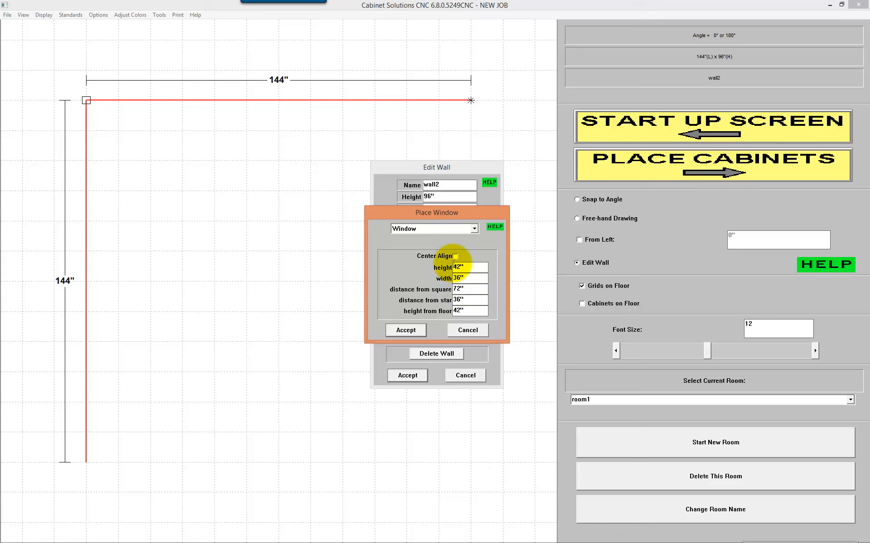
{"action": "left_click", "coordinate": [455, 257]}
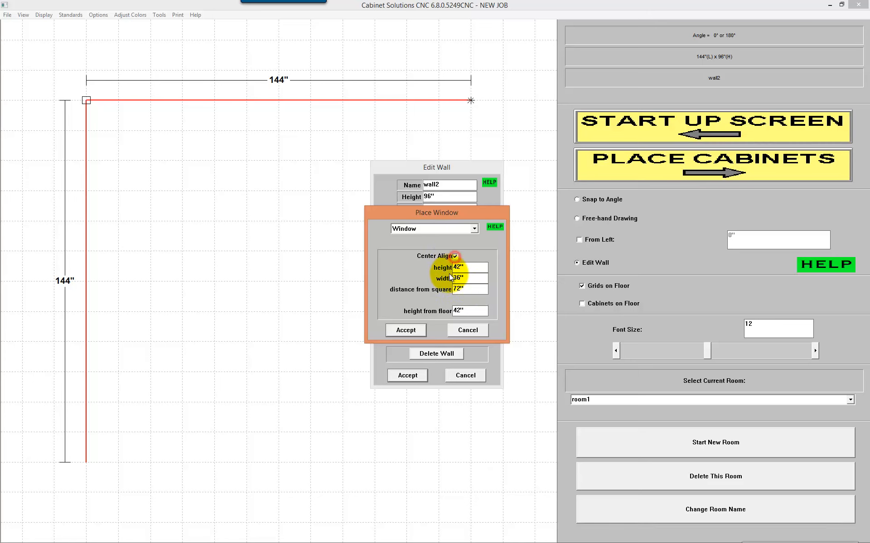
{"action": "left_click", "coordinate": [479, 290]}
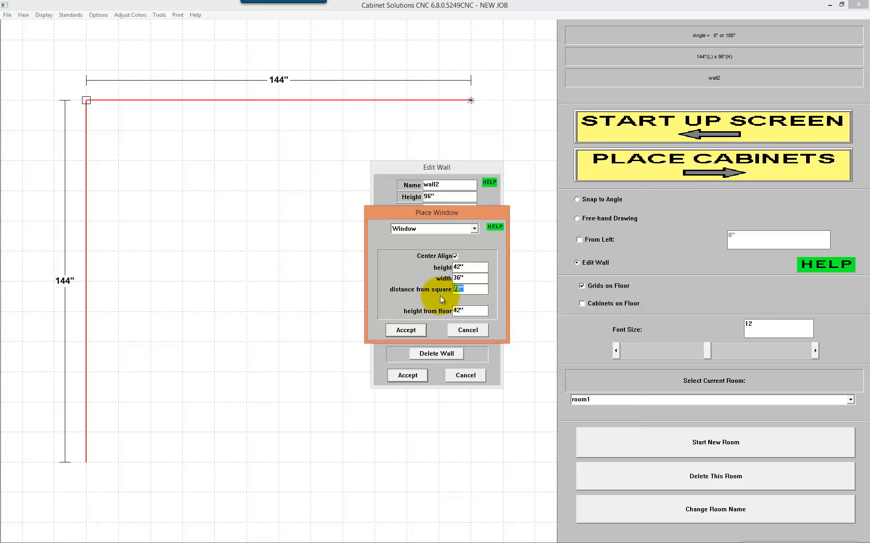
{"action": "left_click", "coordinate": [466, 288]}
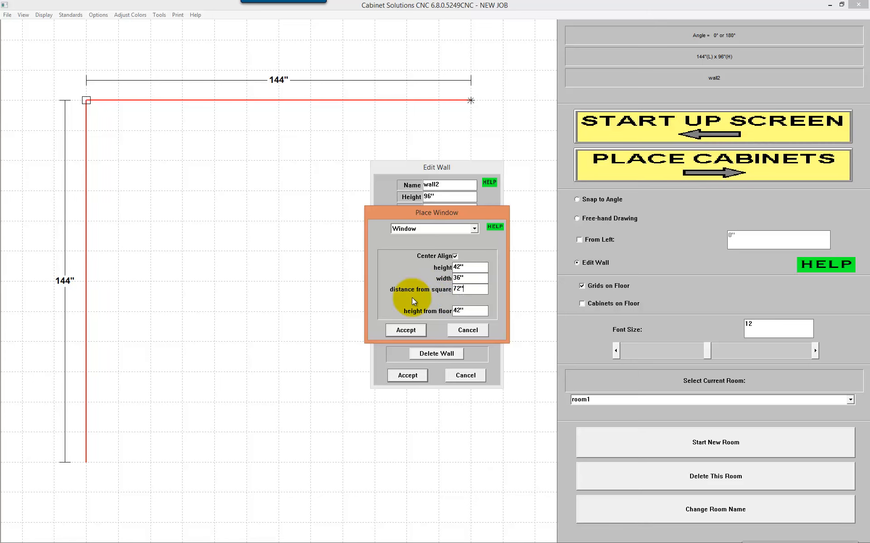
{"action": "left_click", "coordinate": [415, 332]}
{"action": "left_click", "coordinate": [415, 376]}
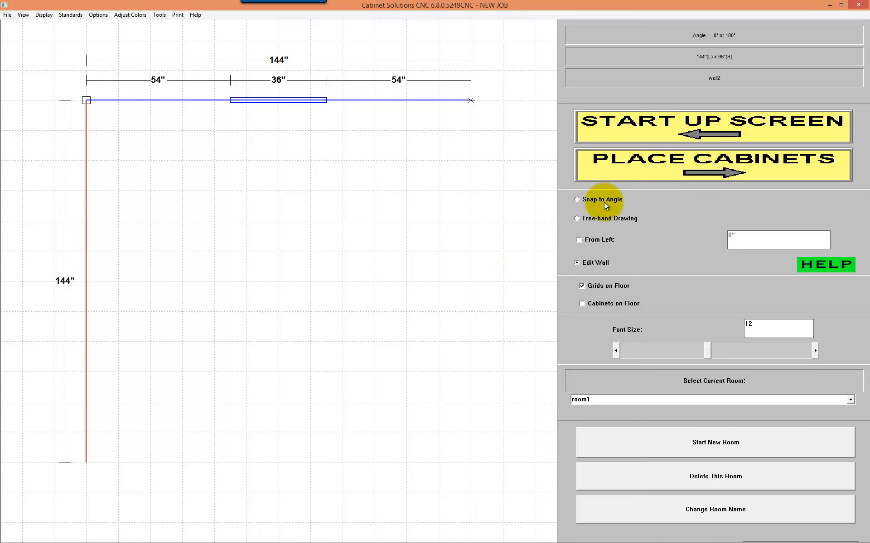
Step: Place a sink base cabinet 36" wide, 34 1/2" high and 24" deep on wall2, centered in the window
{"action": "left_click", "coordinate": [679, 163]}
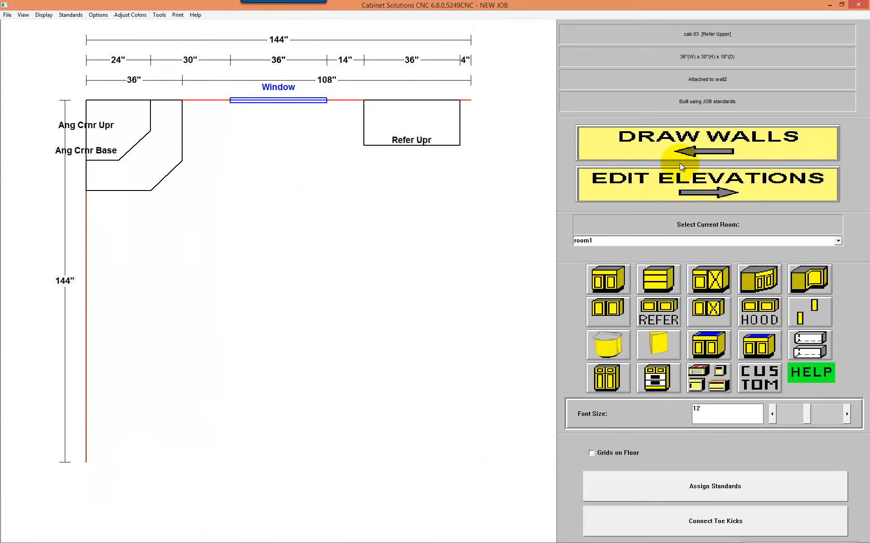
{"action": "left_click", "coordinate": [710, 348]}
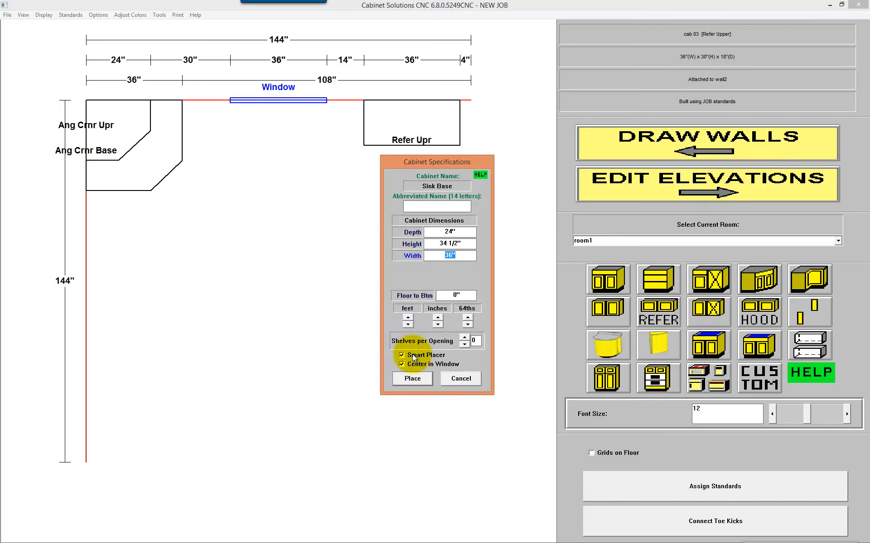
{"action": "left_click", "coordinate": [420, 363]}
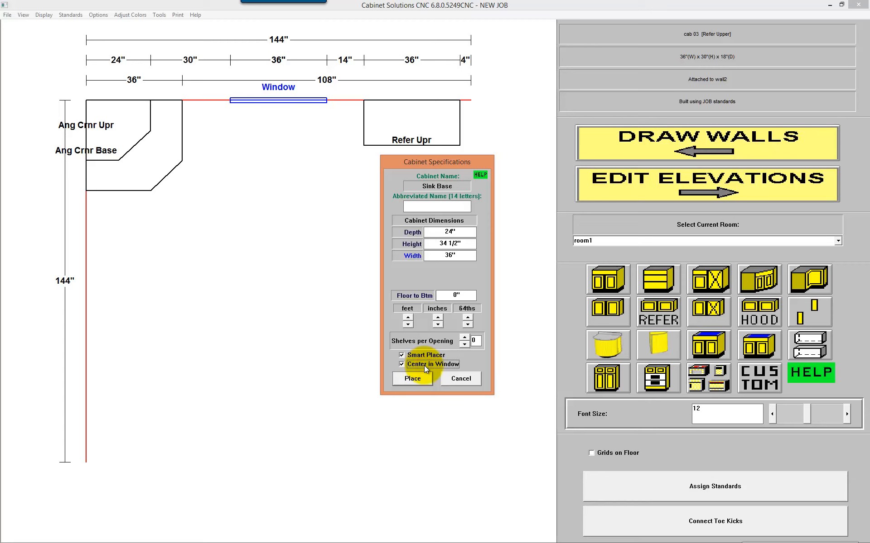
{"action": "left_click", "coordinate": [412, 379]}
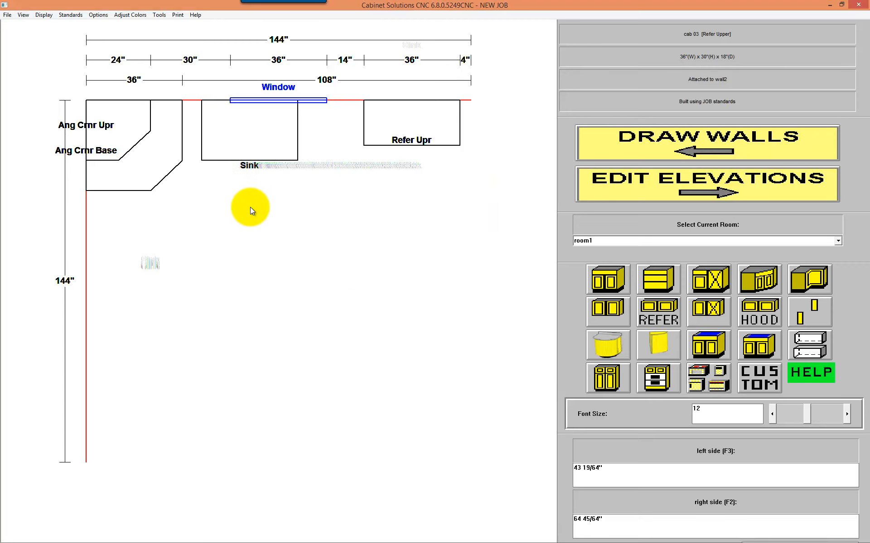
{"action": "left_click", "coordinate": [250, 208]}
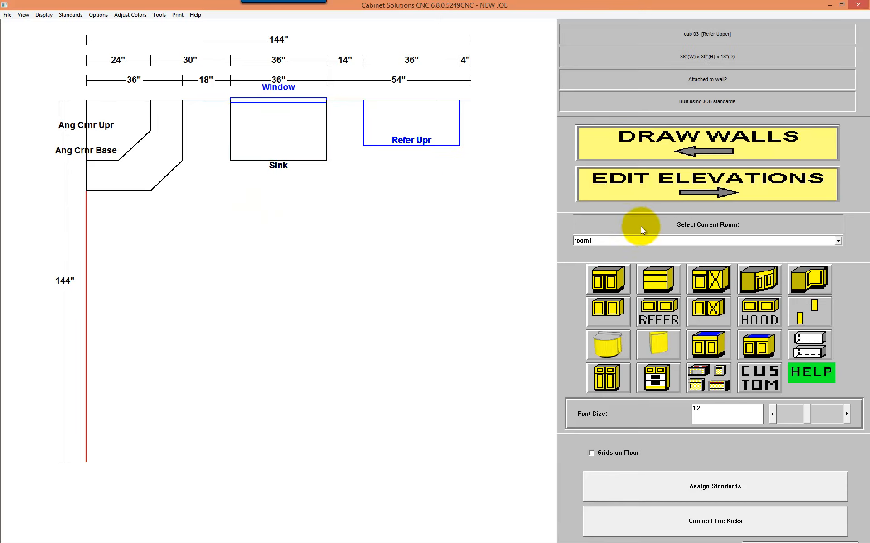
Step: Place a drawer bank with Smart Placer in the 18" gap between the angle corner base and the sink base
{"action": "left_click", "coordinate": [658, 278]}
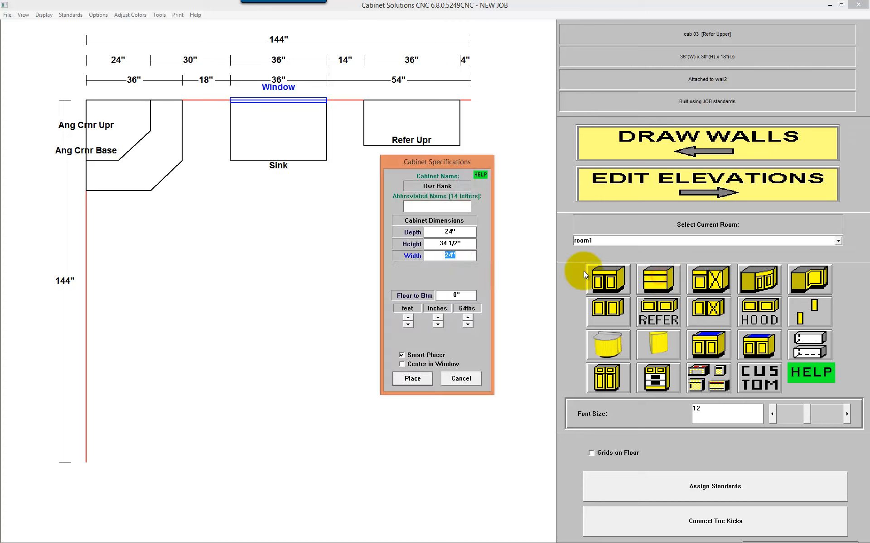
{"action": "left_click", "coordinate": [453, 256]}
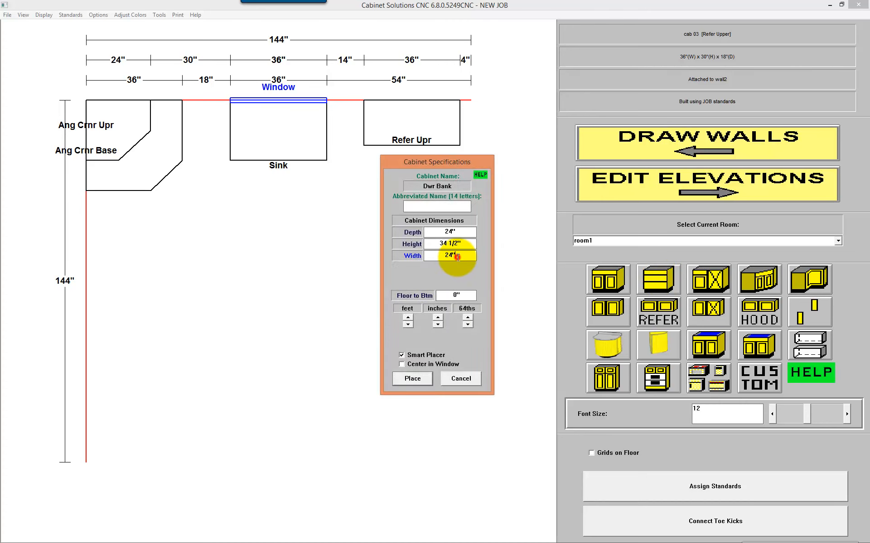
{"action": "left_click", "coordinate": [412, 378]}
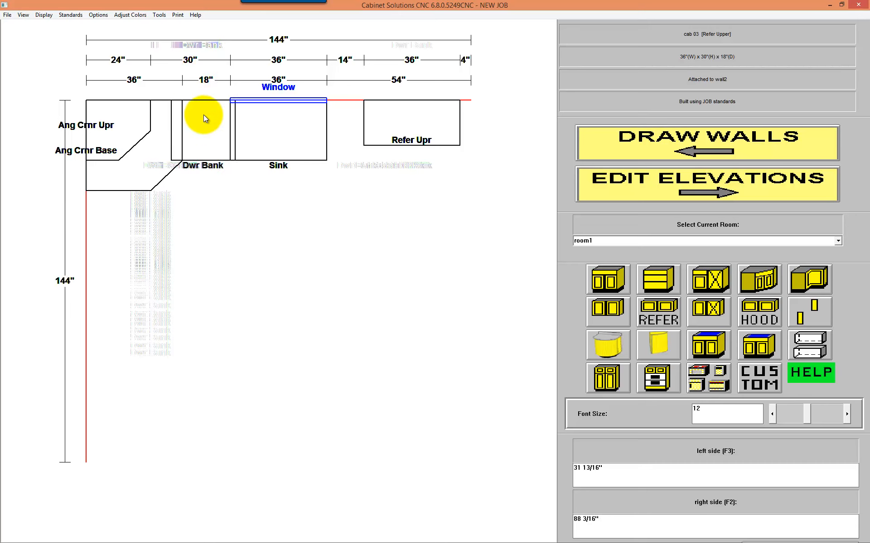
{"action": "left_click", "coordinate": [203, 121]}
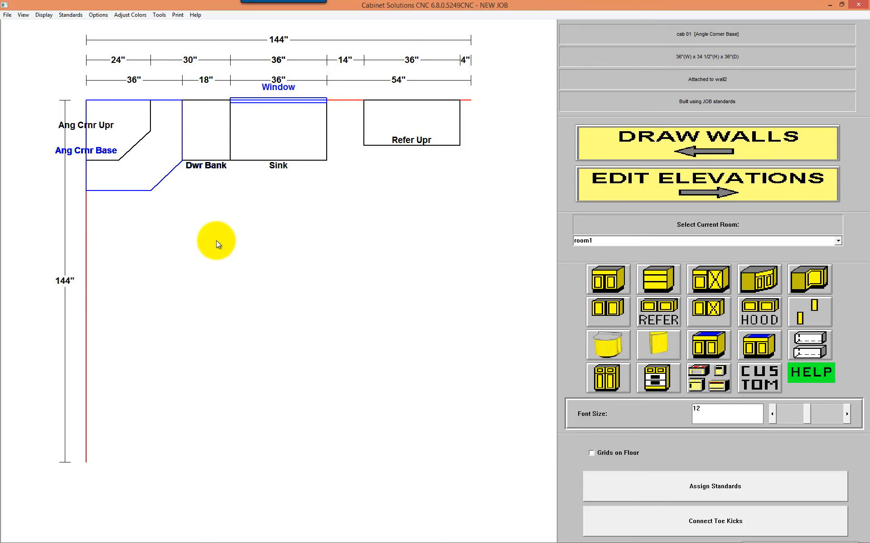
Step: Select the sink base cabinet and go from it to wall2's elevation
{"action": "left_click", "coordinate": [262, 206]}
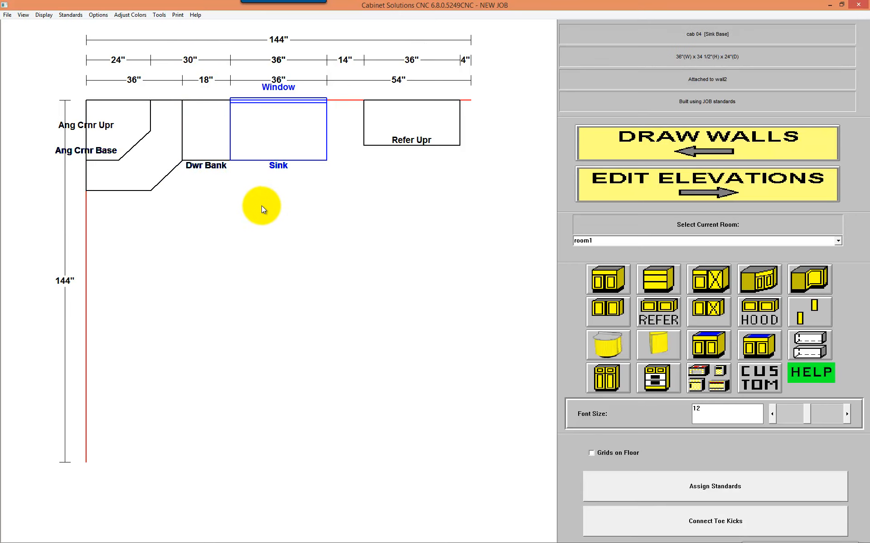
{"action": "left_click", "coordinate": [268, 134]}
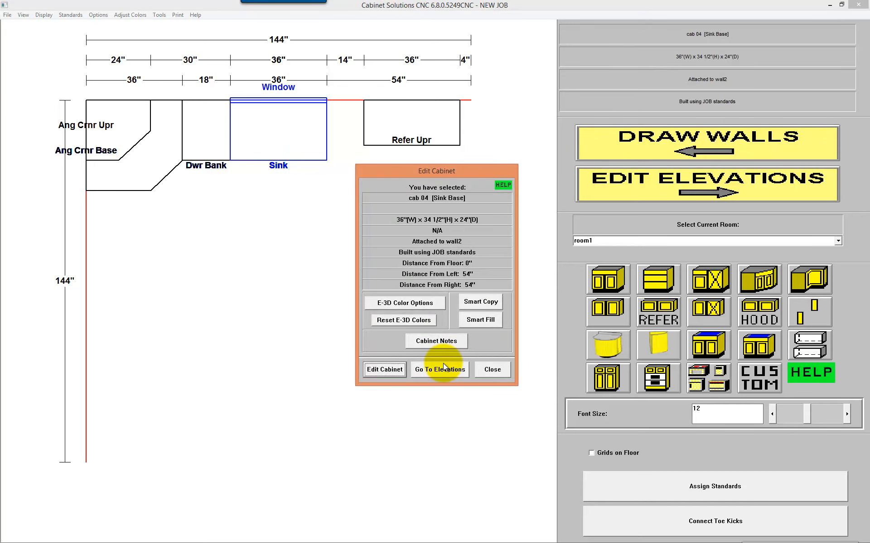
{"action": "left_click", "coordinate": [444, 369]}
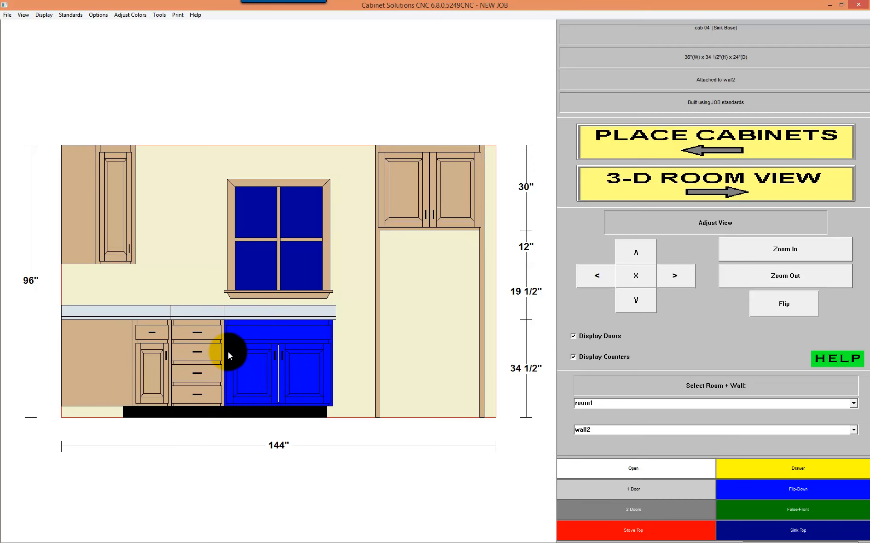
Step: Return to cabinet placement and delete the sink base and the drawer bank from wall2
{"action": "left_click", "coordinate": [640, 142]}
{"action": "left_click", "coordinate": [257, 125]}
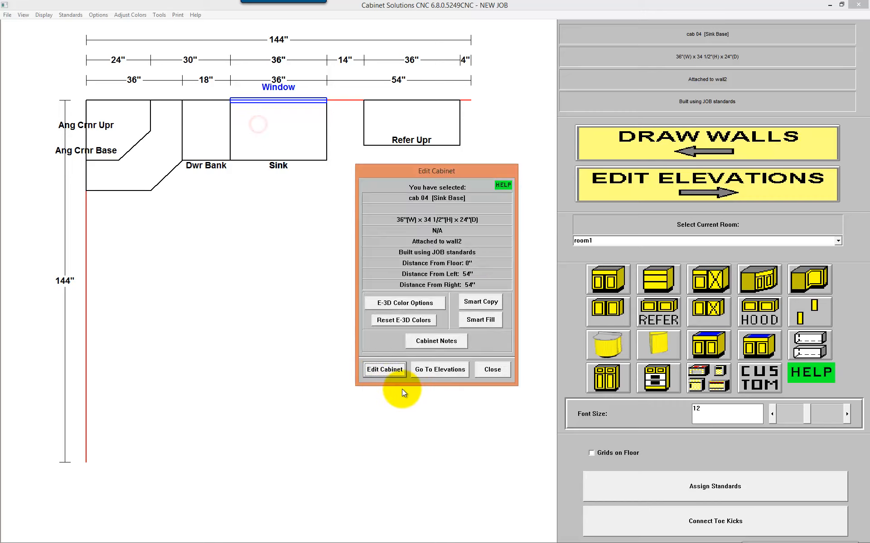
{"action": "left_click", "coordinate": [378, 372]}
{"action": "left_click", "coordinate": [456, 377]}
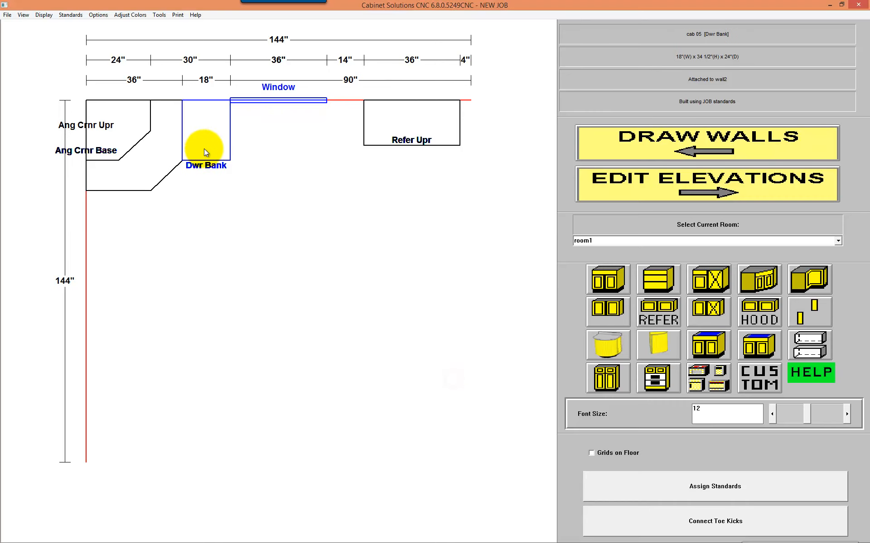
{"action": "left_click", "coordinate": [204, 152]}
{"action": "left_click", "coordinate": [381, 369]}
{"action": "left_click", "coordinate": [467, 378]}
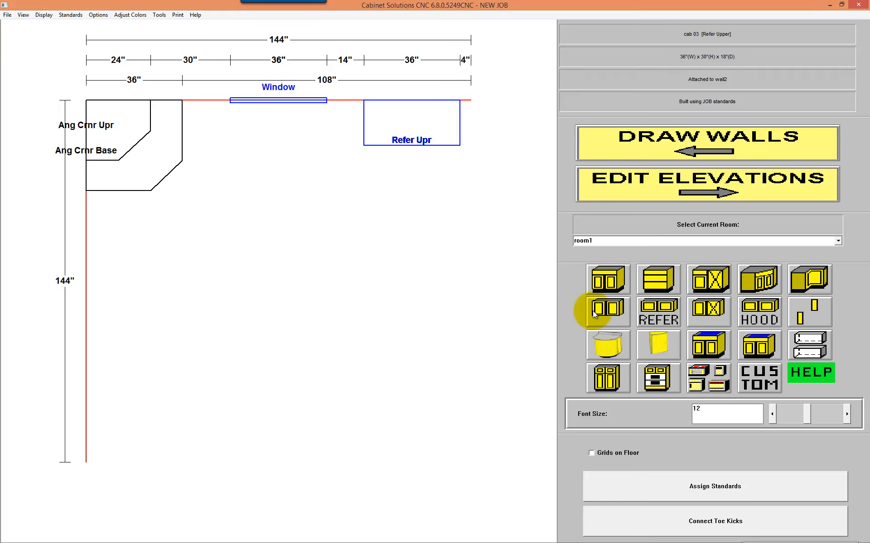
Step: Place a base cabinet 54" wide, 34 1/2" high and 24" deep on wall2 with Smart Placer, beside the angle corner base
{"action": "left_click", "coordinate": [607, 277]}
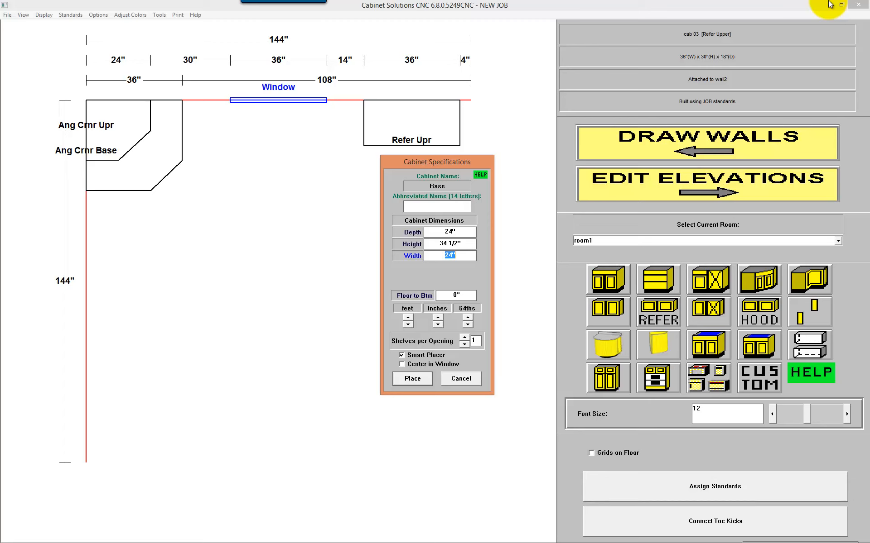
{"action": "left_click", "coordinate": [785, 83]}
{"action": "key", "text": "Tab"}
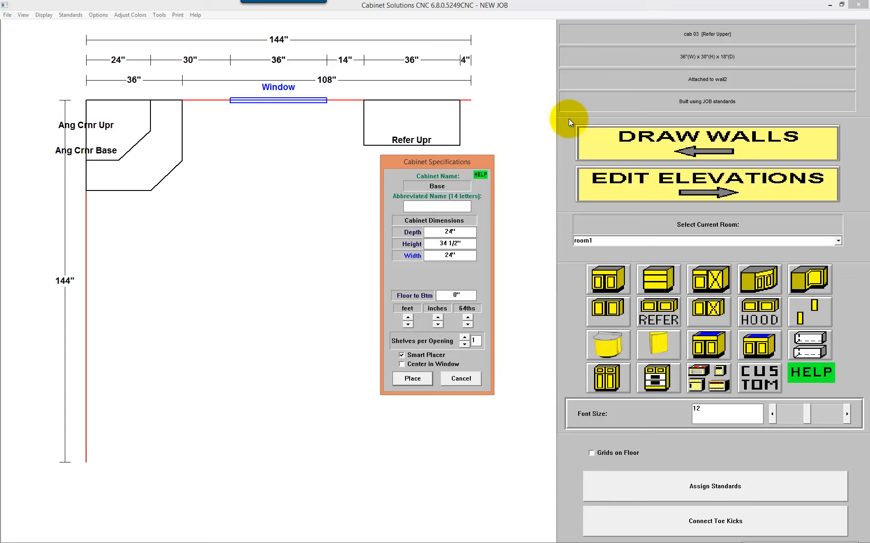
{"action": "double_click", "coordinate": [456, 255]}
{"action": "type", "text": "54"}
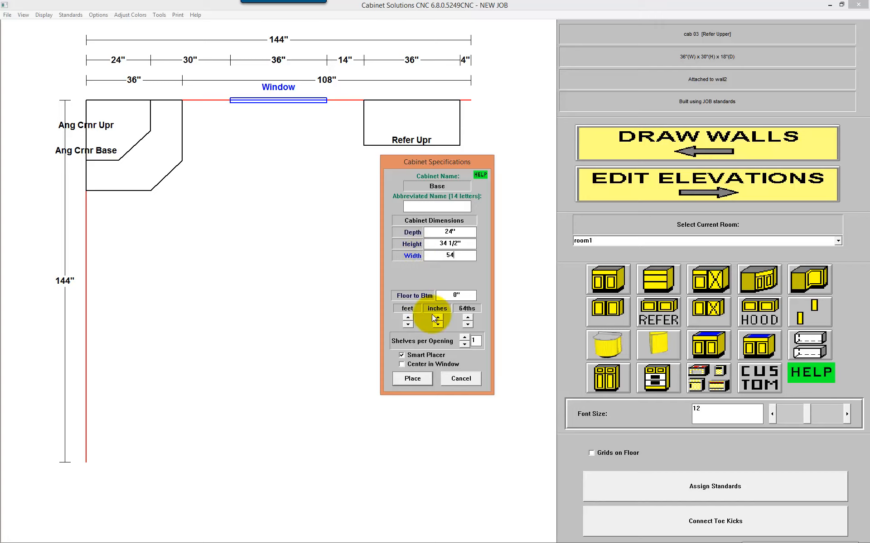
{"action": "left_click", "coordinate": [417, 379]}
{"action": "left_click", "coordinate": [247, 194]}
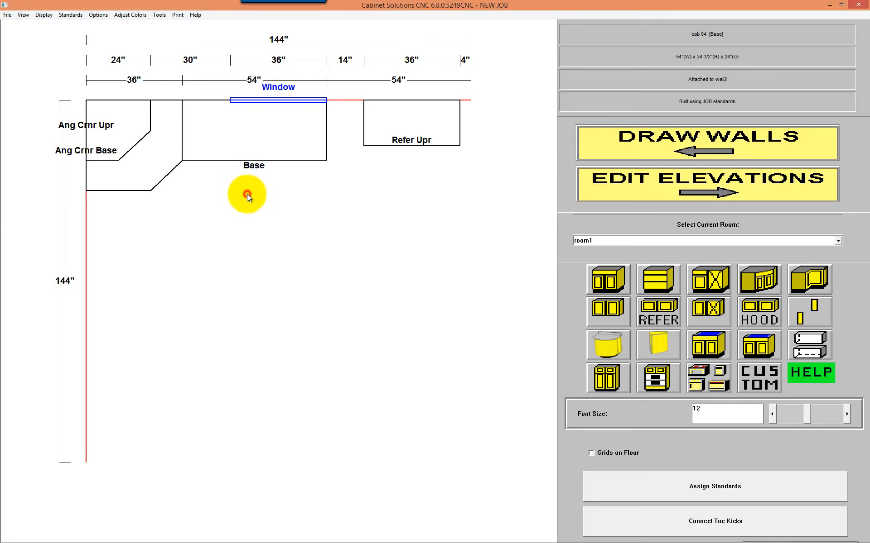
Step: Customize the 54" base cabinet from wall2's elevation, adding a 2 1/4" center stile without a partition to its door opening
{"action": "left_click", "coordinate": [275, 117]}
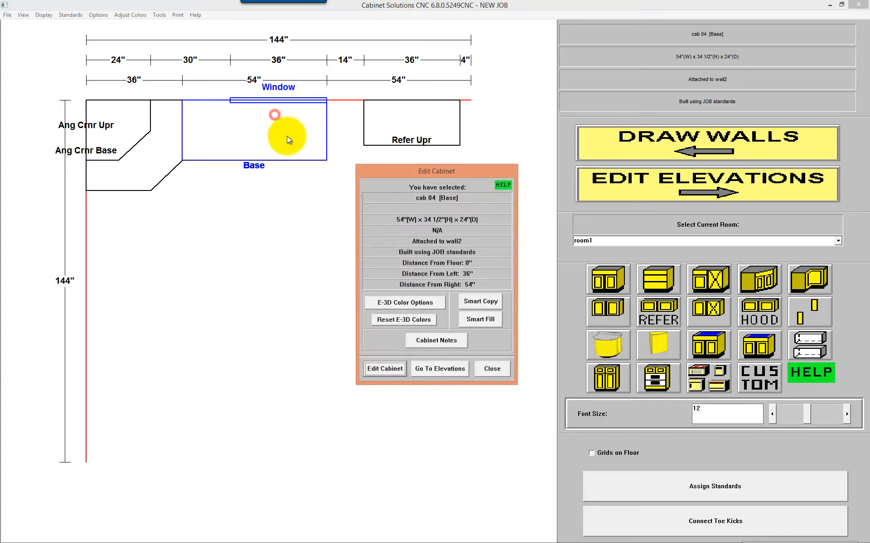
{"action": "left_click", "coordinate": [438, 370]}
{"action": "left_click", "coordinate": [259, 361]}
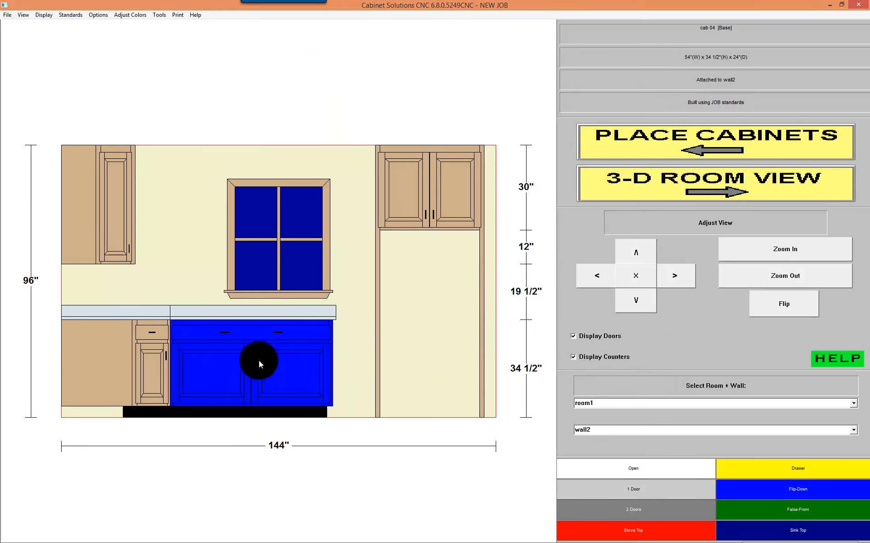
{"action": "double_click", "coordinate": [296, 352]}
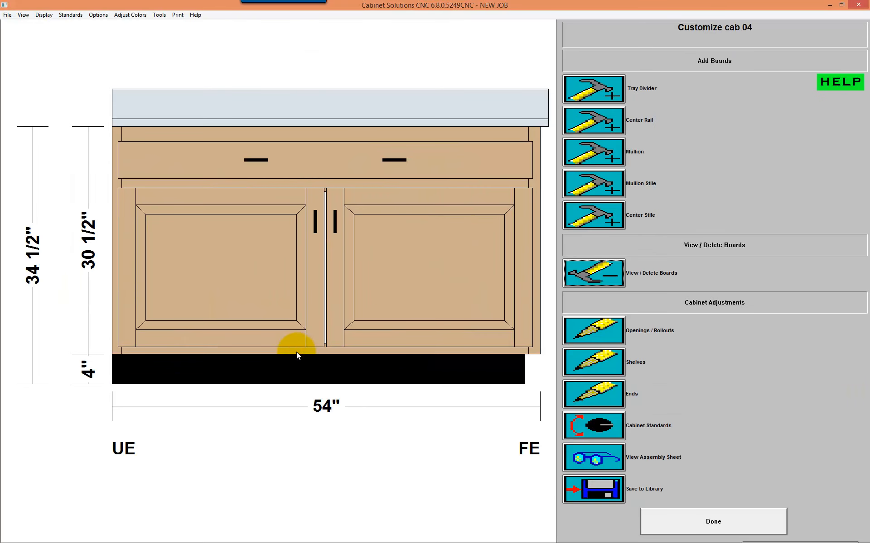
{"action": "left_click", "coordinate": [591, 212]}
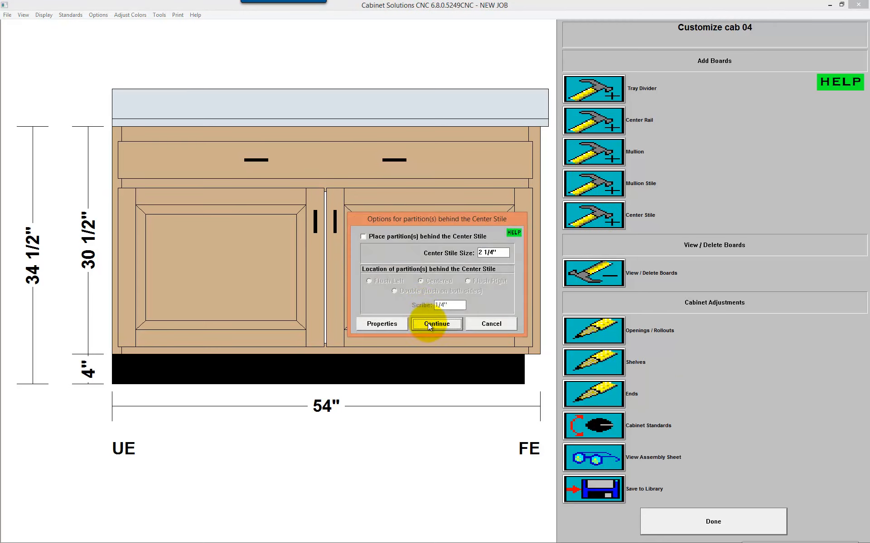
{"action": "left_click", "coordinate": [430, 324]}
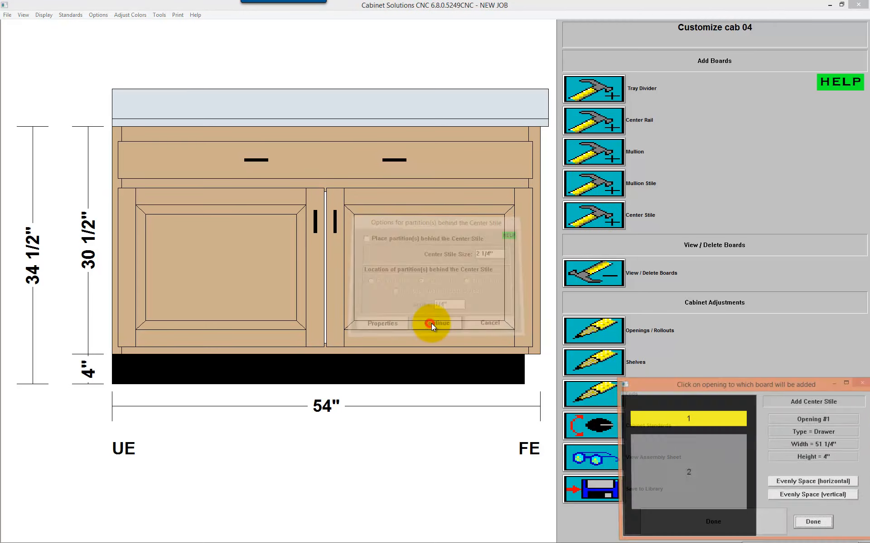
{"action": "left_click", "coordinate": [683, 447]}
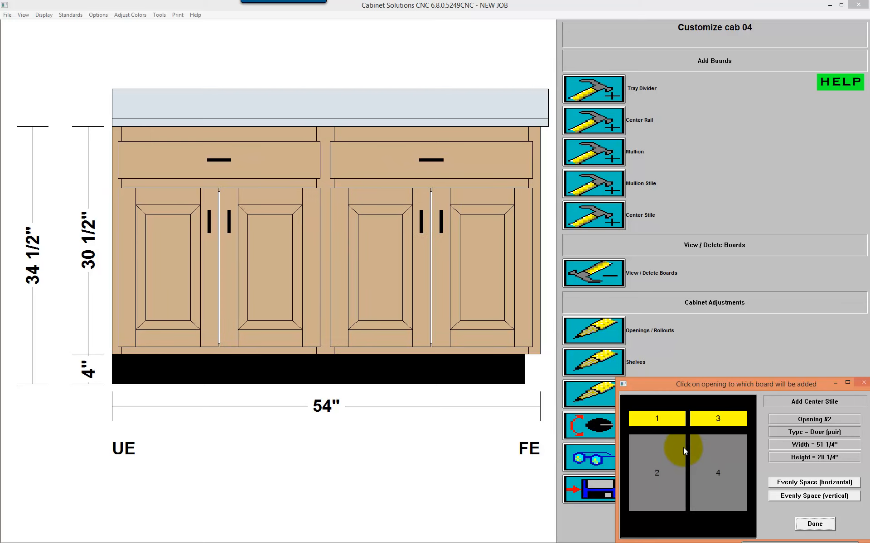
{"action": "left_click", "coordinate": [812, 524]}
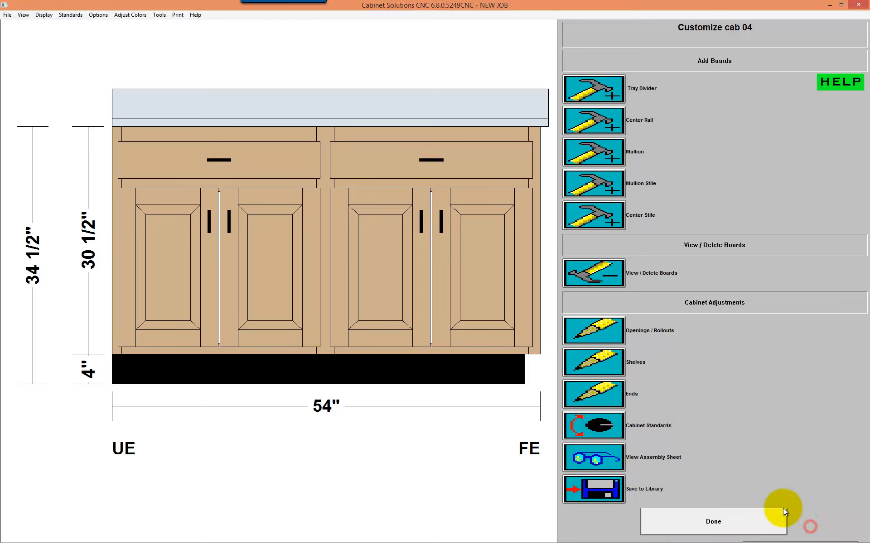
Step: Set opening #2 of the base cabinet to 12 1/2" wide, change its type to Drawer, and finish customizing
{"action": "left_click", "coordinate": [594, 331]}
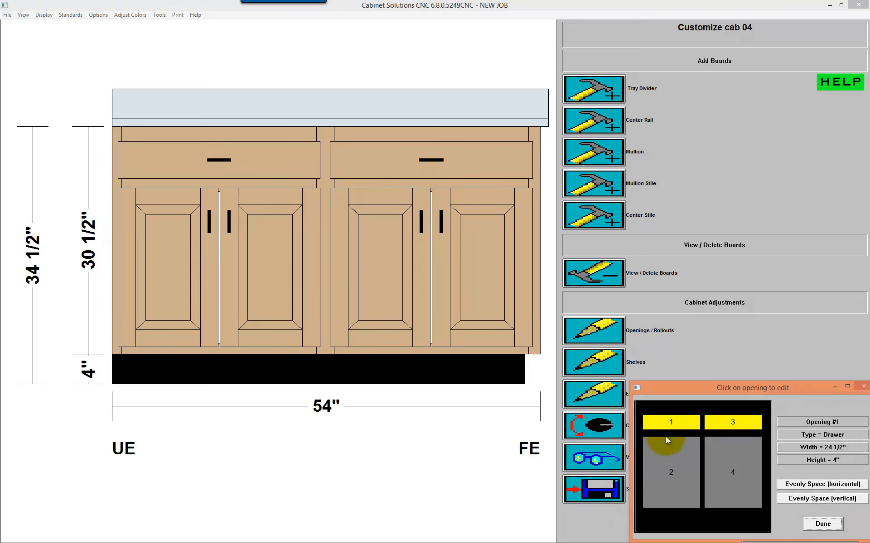
{"action": "left_click", "coordinate": [666, 442]}
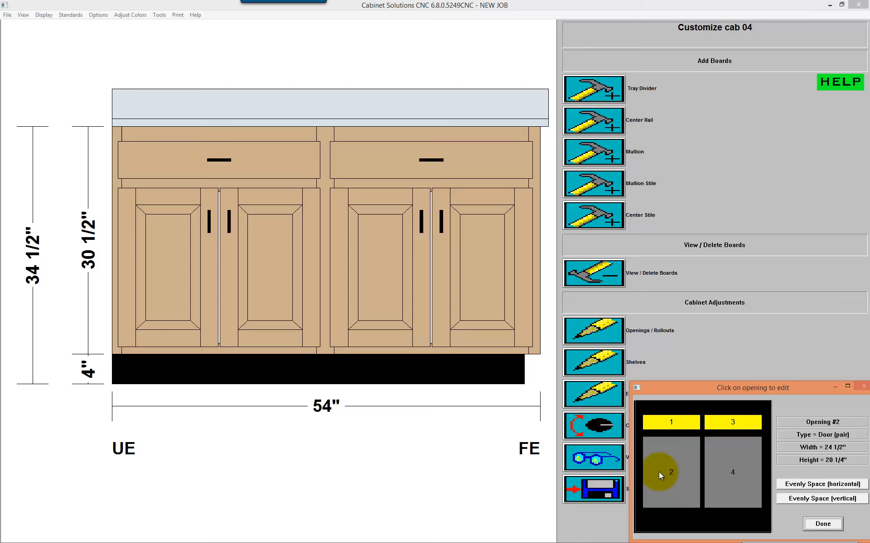
{"action": "double_click", "coordinate": [670, 443]}
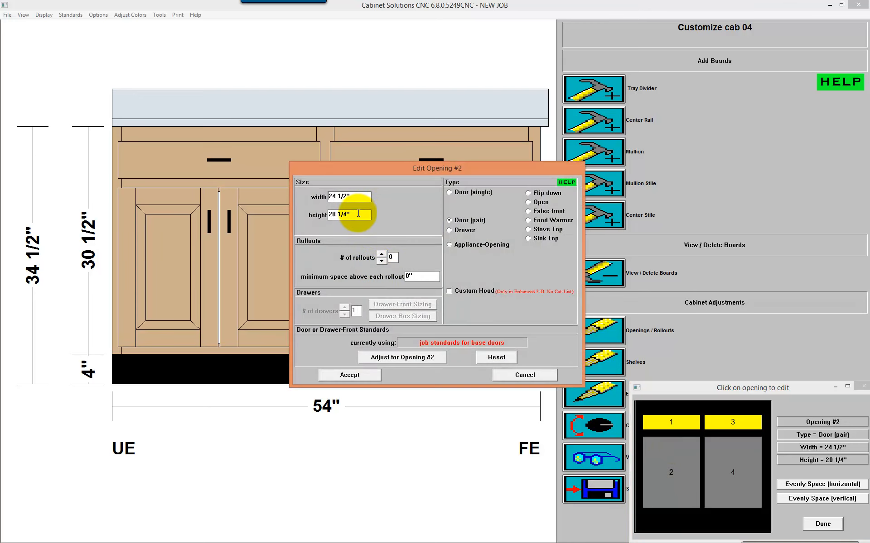
{"action": "left_click", "coordinate": [344, 197]}
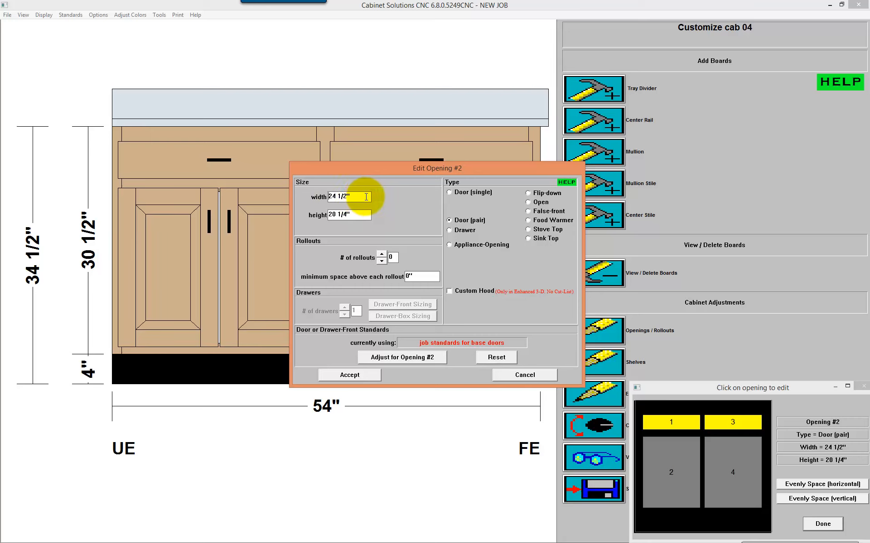
{"action": "left_click_drag", "start_coordinate": [366, 196], "coordinate": [308, 198]}
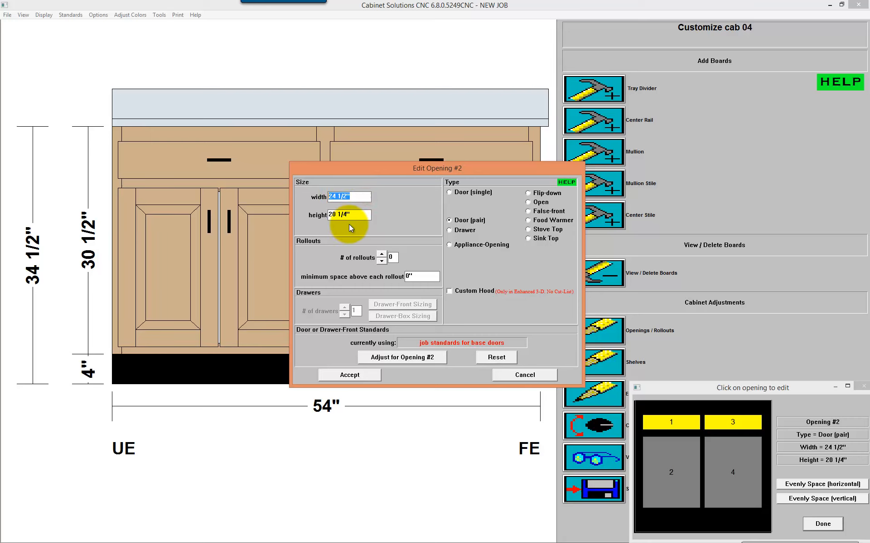
{"action": "type", "text": "12.5"}
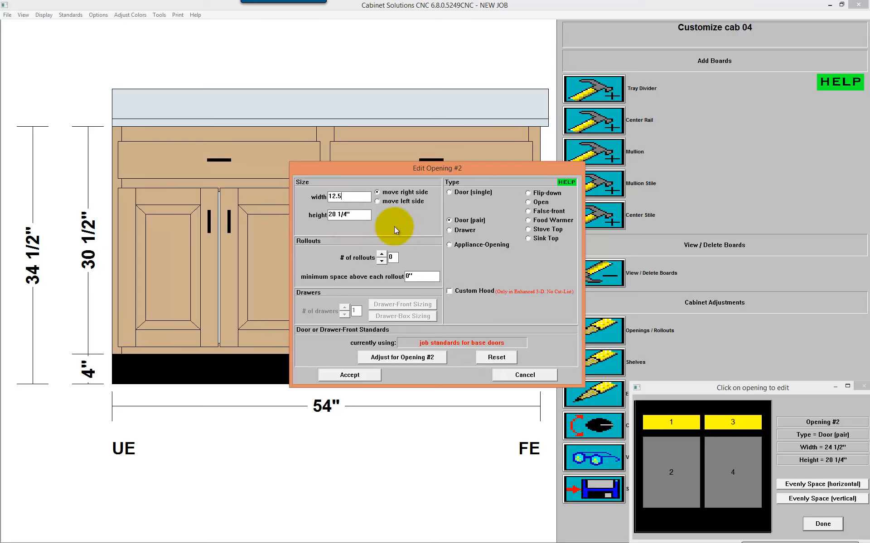
{"action": "left_click", "coordinate": [461, 232]}
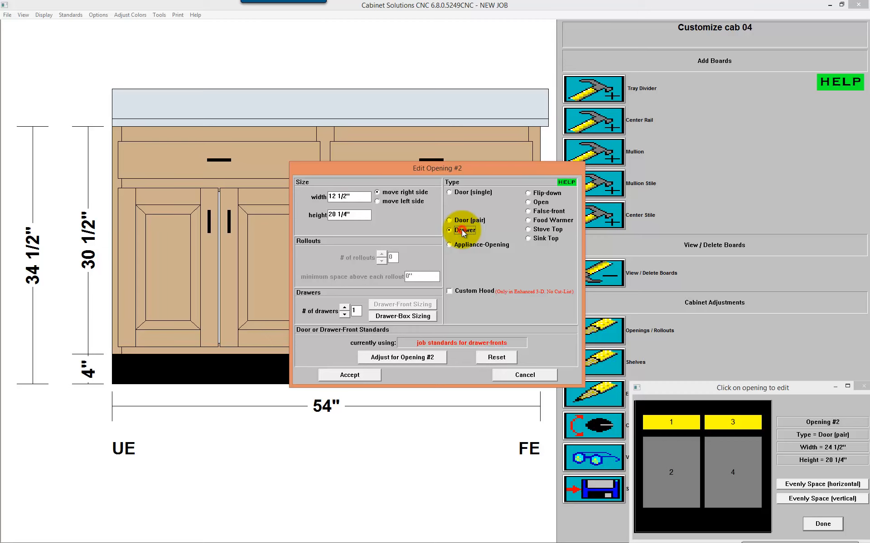
{"action": "left_click", "coordinate": [357, 374]}
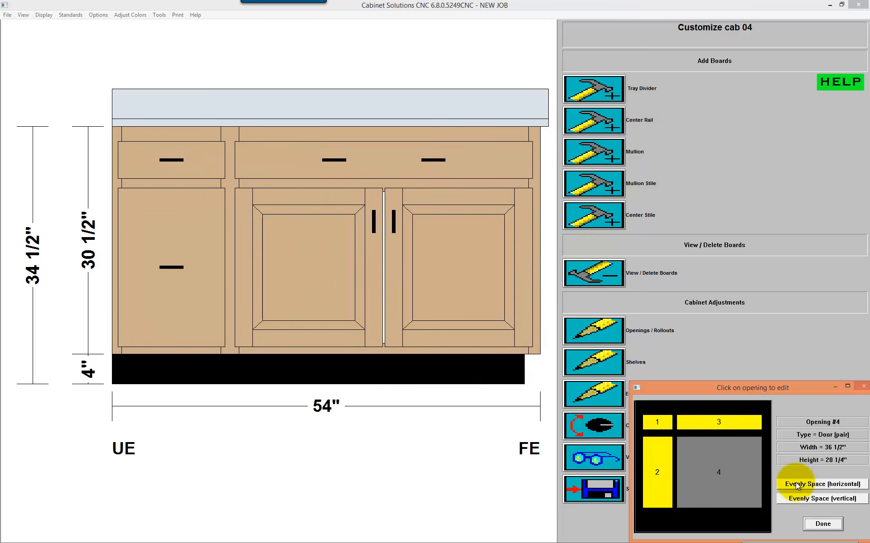
{"action": "left_click", "coordinate": [823, 525]}
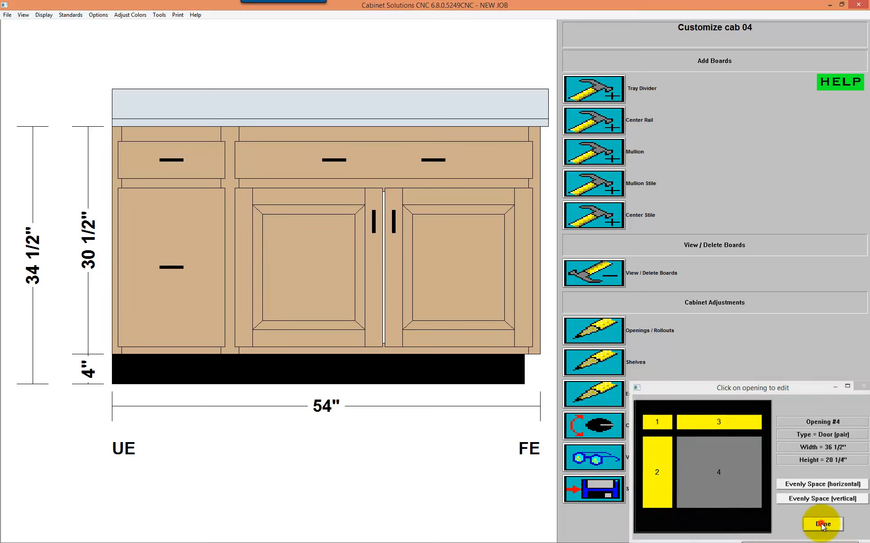
{"action": "left_click", "coordinate": [724, 523]}
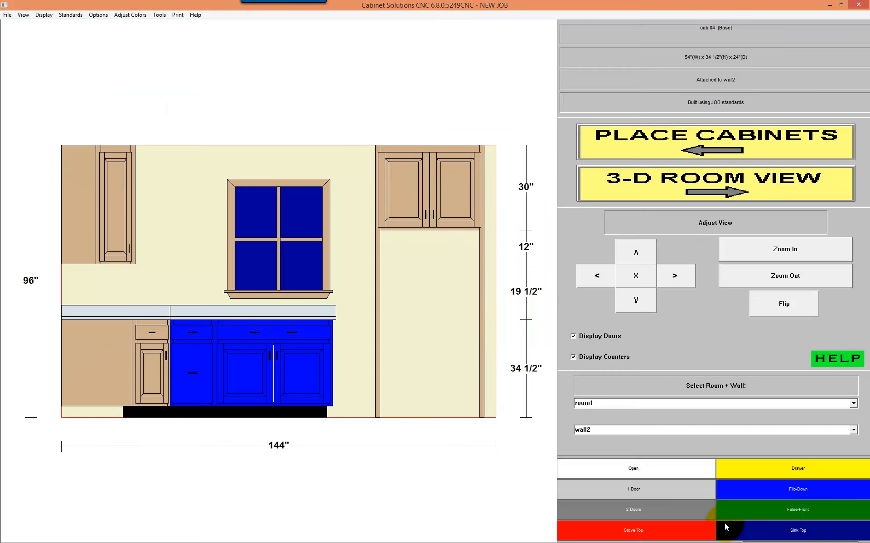
Step: Reopen the base cabinet for customizing and set the width of drawer opening #2 to 15 1/4"
{"action": "left_click", "coordinate": [266, 383]}
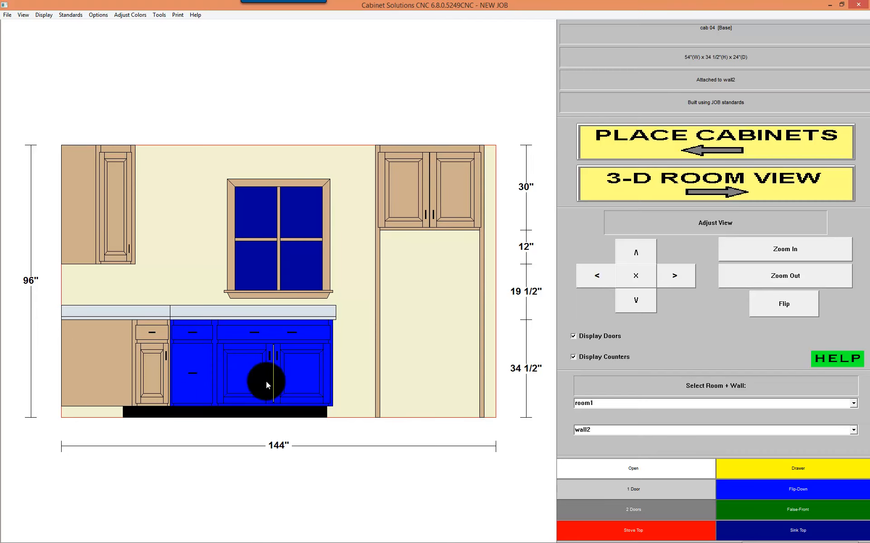
{"action": "double_click", "coordinate": [234, 336]}
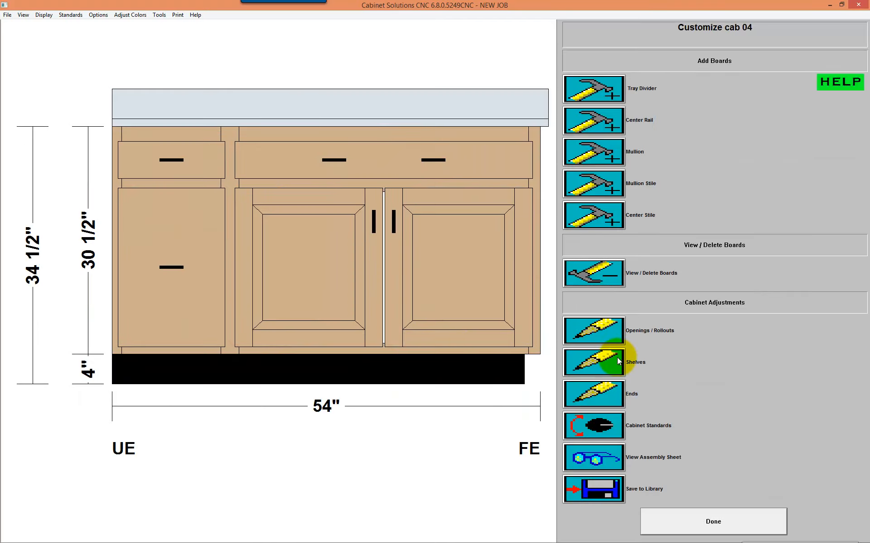
{"action": "left_click", "coordinate": [620, 332]}
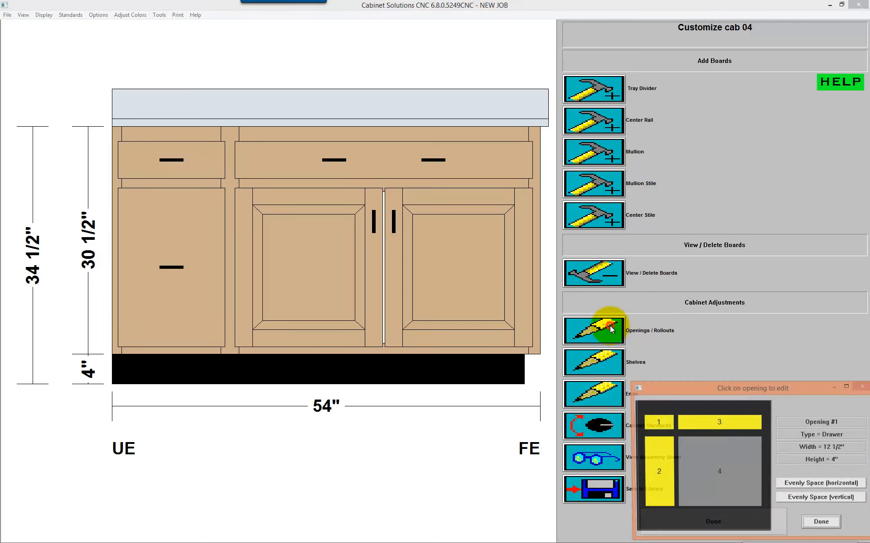
{"action": "left_click", "coordinate": [659, 460]}
{"action": "left_click", "coordinate": [352, 195]}
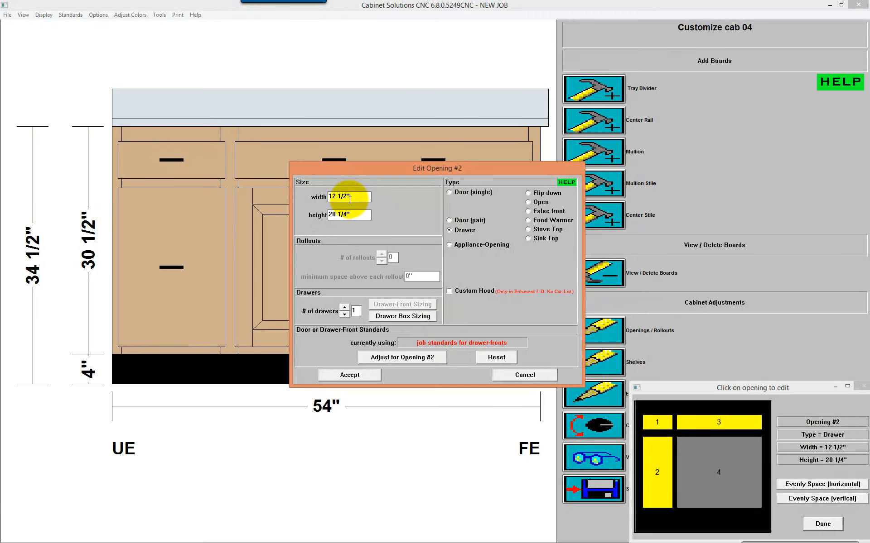
{"action": "left_click_drag", "start_coordinate": [352, 196], "coordinate": [278, 194]}
{"action": "type", "text": "15.0"}
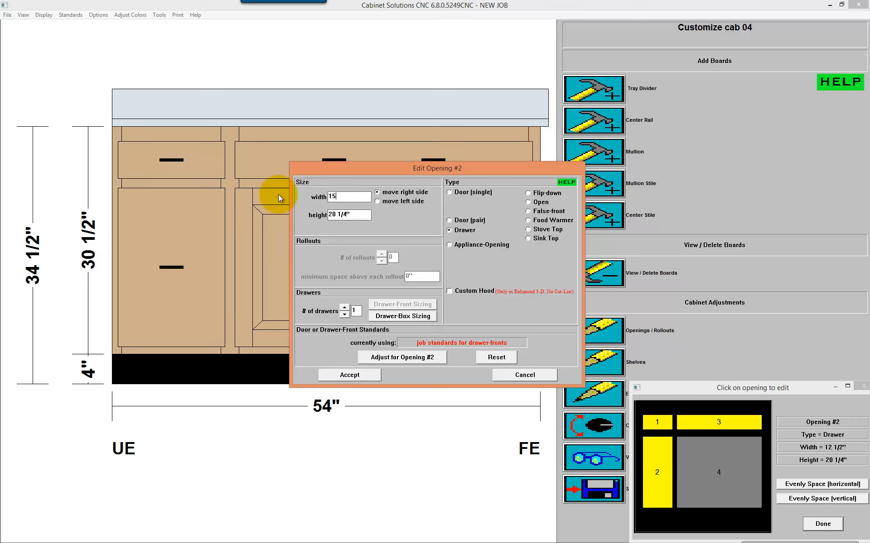
{"action": "key", "text": "BackSpace"}
{"action": "type", "text": "25"}
{"action": "key", "text": "BackSpace"}
{"action": "key", "text": "BackSpace"}
{"action": "key", "text": "BackSpace"}
{"action": "type", "text": "1/4"}
{"action": "left_click", "coordinate": [349, 375]}
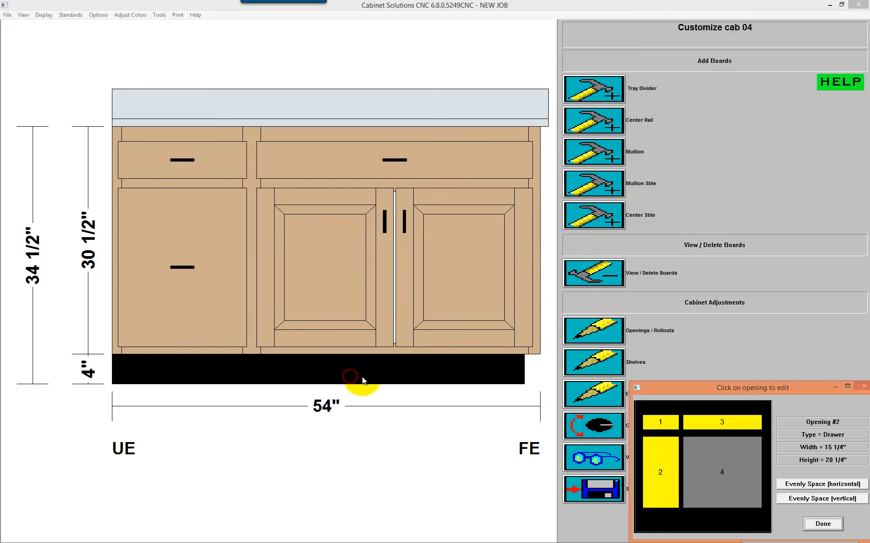
{"action": "left_click", "coordinate": [822, 525]}
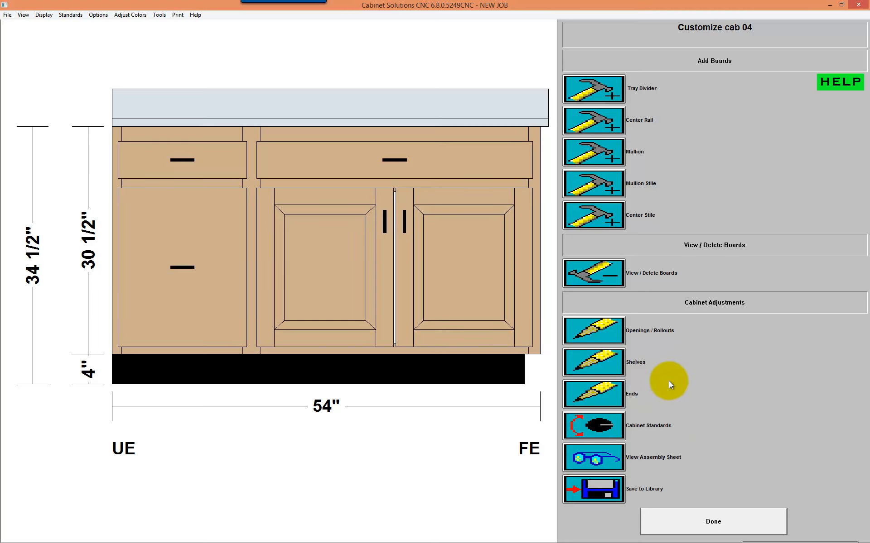
Step: Change the type of opening #3, above the pair of doors, to Sink Top
{"action": "left_click", "coordinate": [605, 330]}
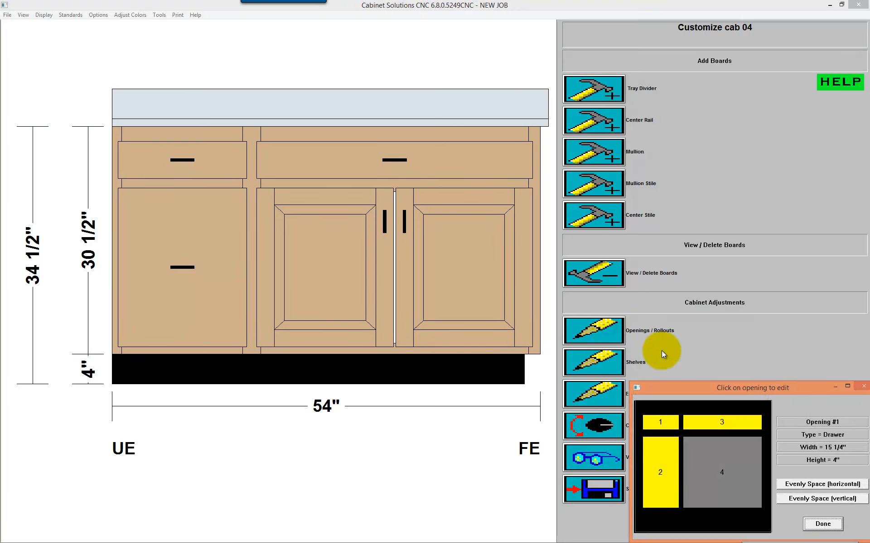
{"action": "left_click", "coordinate": [733, 423]}
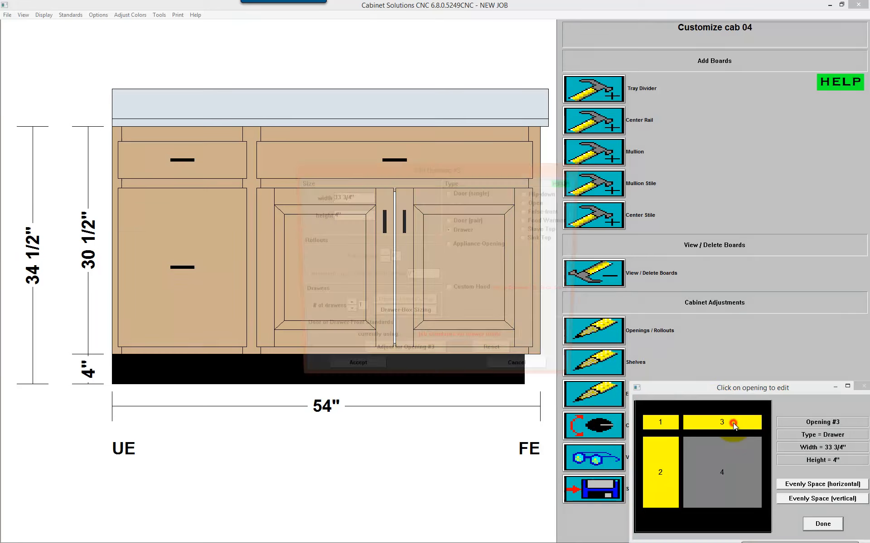
{"action": "left_click", "coordinate": [544, 238]}
{"action": "left_click", "coordinate": [349, 375]}
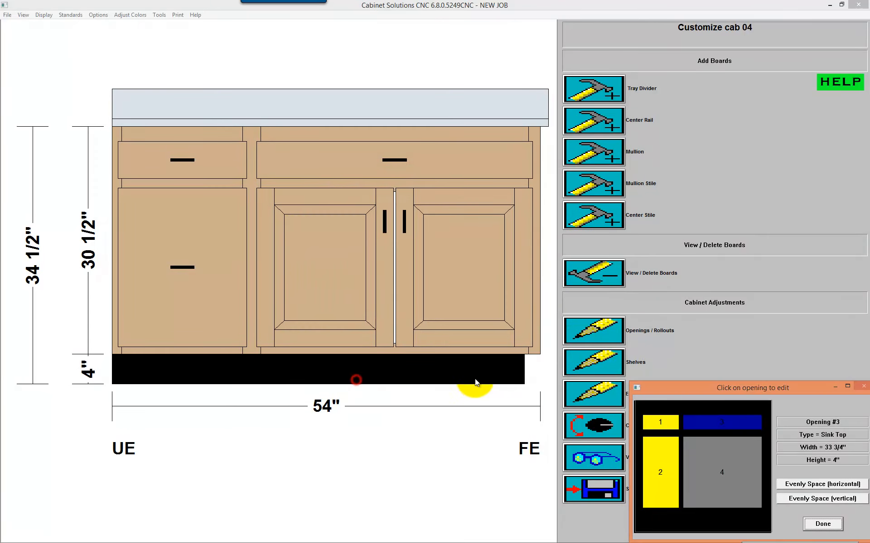
{"action": "left_click", "coordinate": [810, 524]}
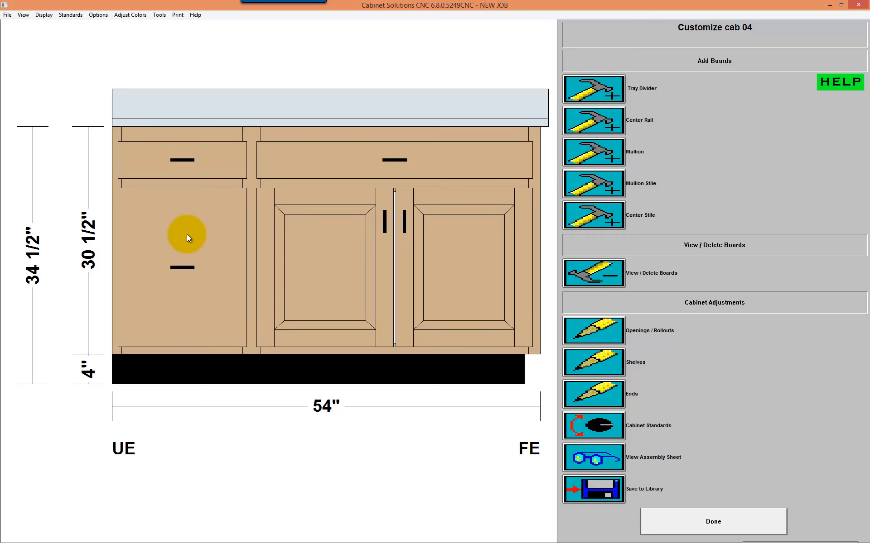
Step: Add two 2 1/4" center rails to the lower-left drawer opening of cab 04, dividing it into three drawers, and finish customizing
{"action": "left_click", "coordinate": [607, 122]}
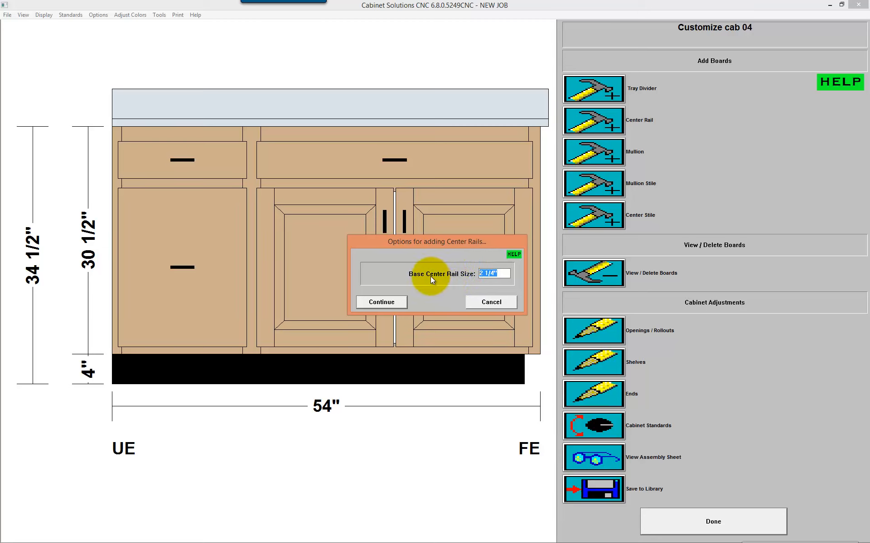
{"action": "left_click", "coordinate": [381, 303]}
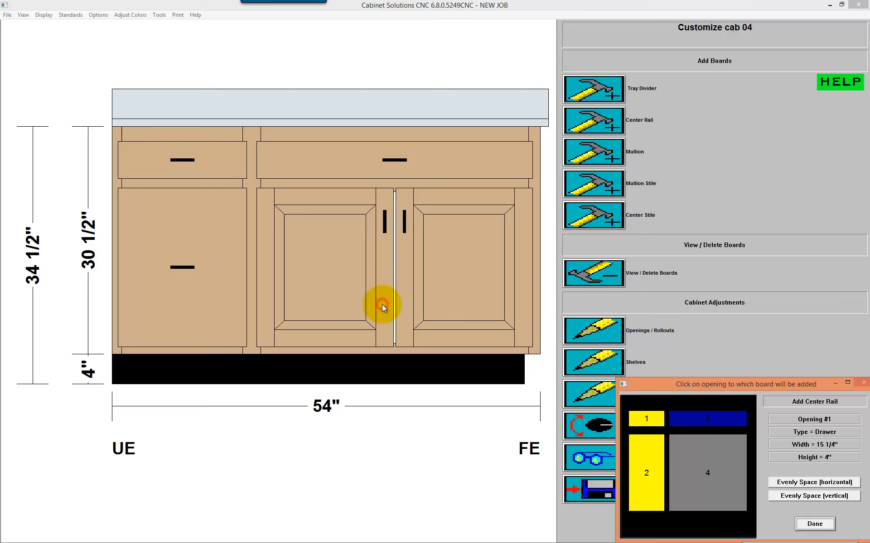
{"action": "left_click", "coordinate": [643, 462]}
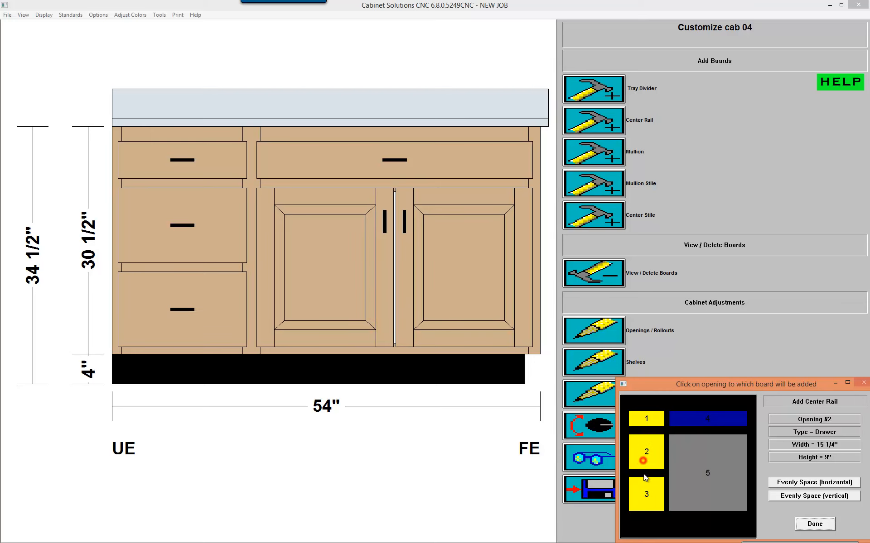
{"action": "left_click", "coordinate": [650, 451]}
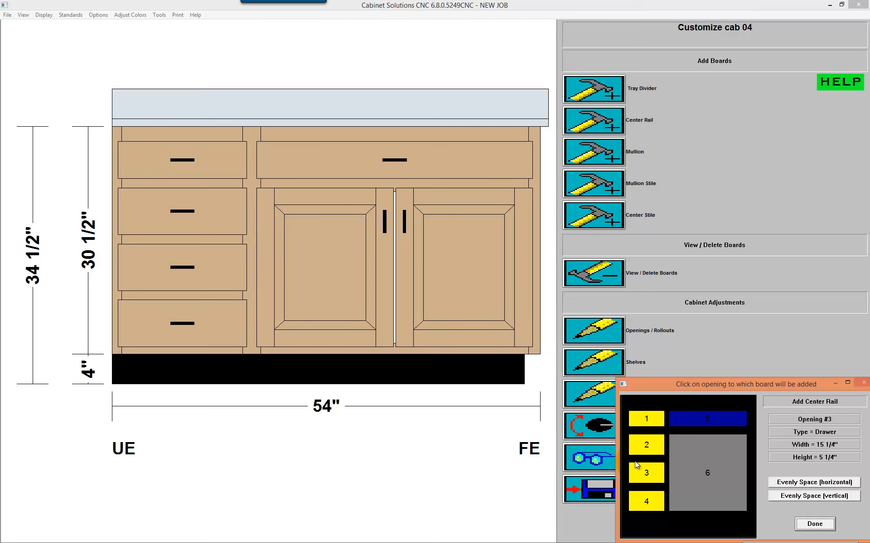
{"action": "left_click", "coordinate": [814, 524]}
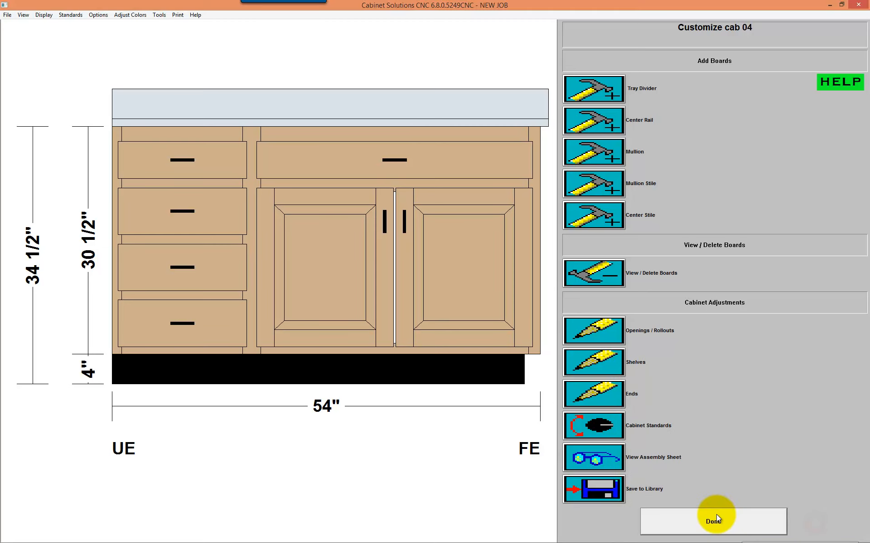
{"action": "left_click", "coordinate": [716, 515]}
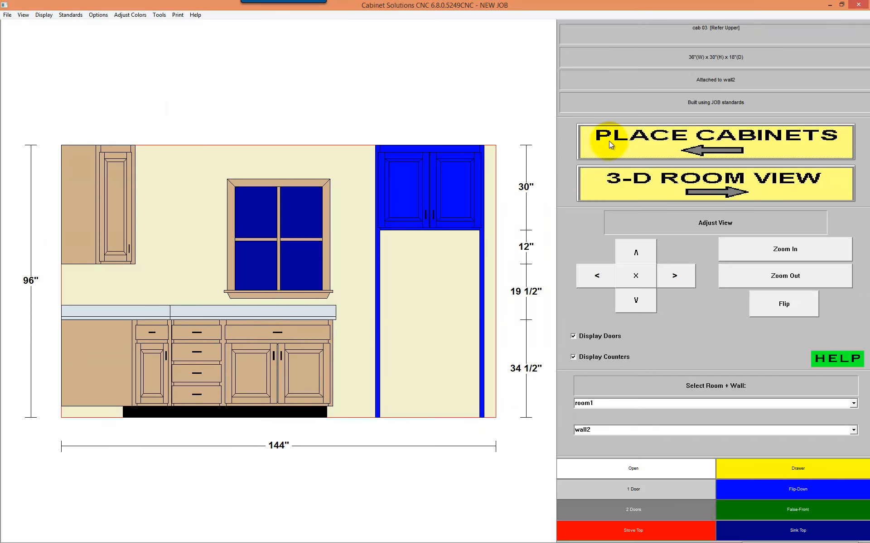
Step: In the floor plan, place a drawer bank 24" deep and 34 1/2" high between the base cabinet and the Refer Upper using Smart Placer
{"action": "left_click", "coordinate": [624, 140]}
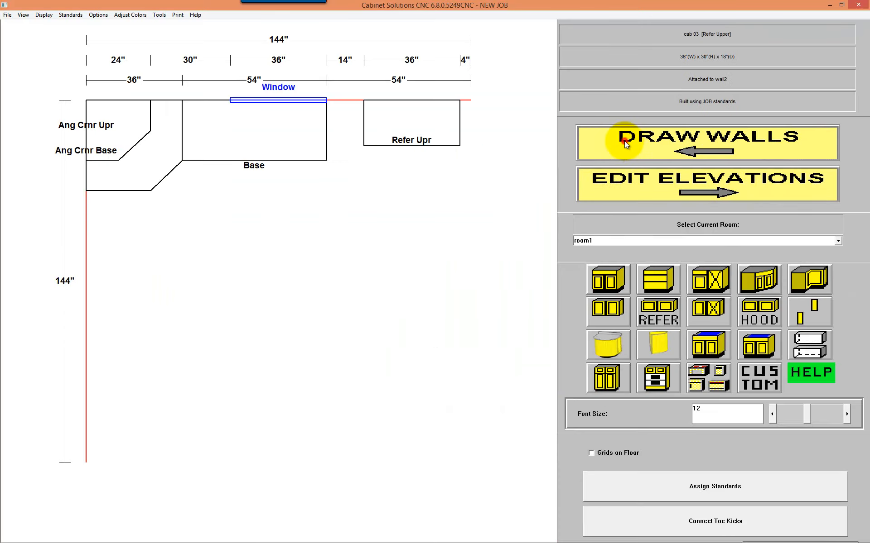
{"action": "left_click", "coordinate": [661, 281]}
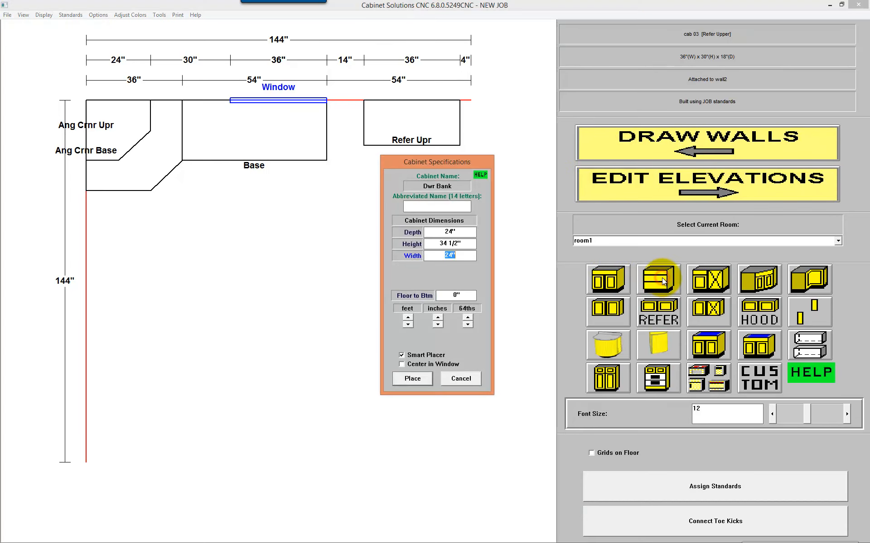
{"action": "left_click", "coordinate": [413, 379]}
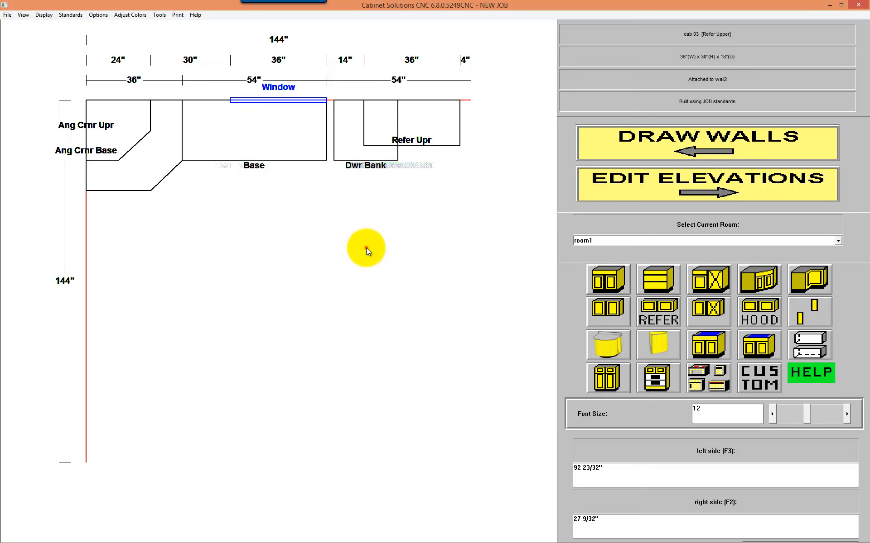
{"action": "left_click", "coordinate": [366, 248]}
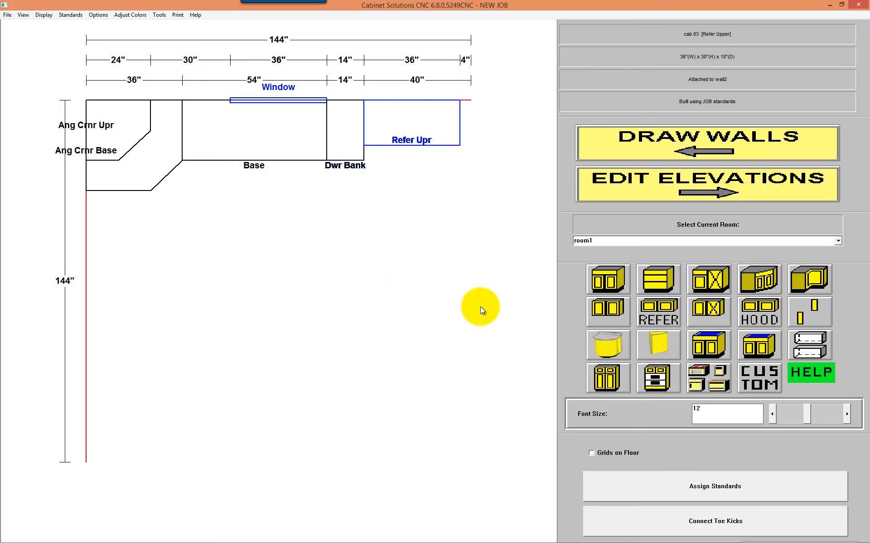
Step: Place an upper cabinet, entered as 100" wide, 42" high and 12" deep, between the window and the Refer Upper using Smart Placer
{"action": "left_click", "coordinate": [613, 319]}
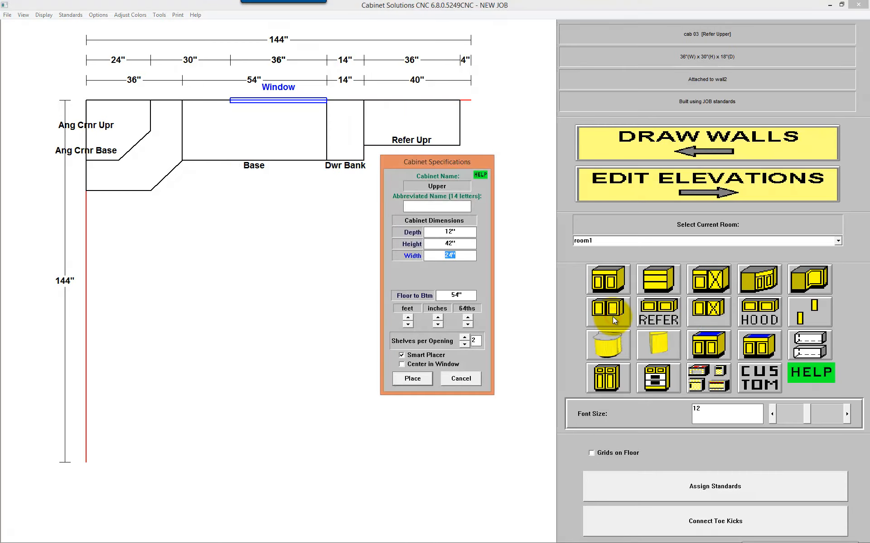
{"action": "type", "text": "100"}
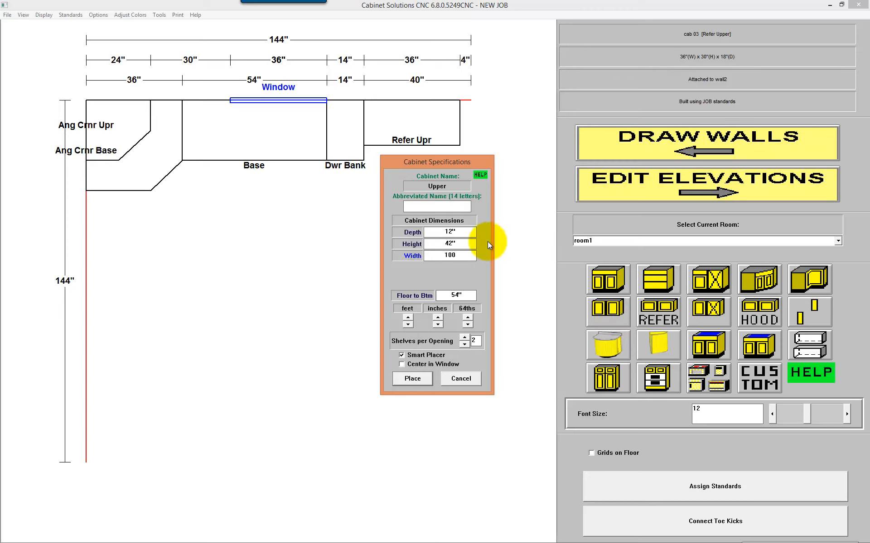
{"action": "left_click", "coordinate": [420, 379]}
{"action": "left_click", "coordinate": [290, 239]}
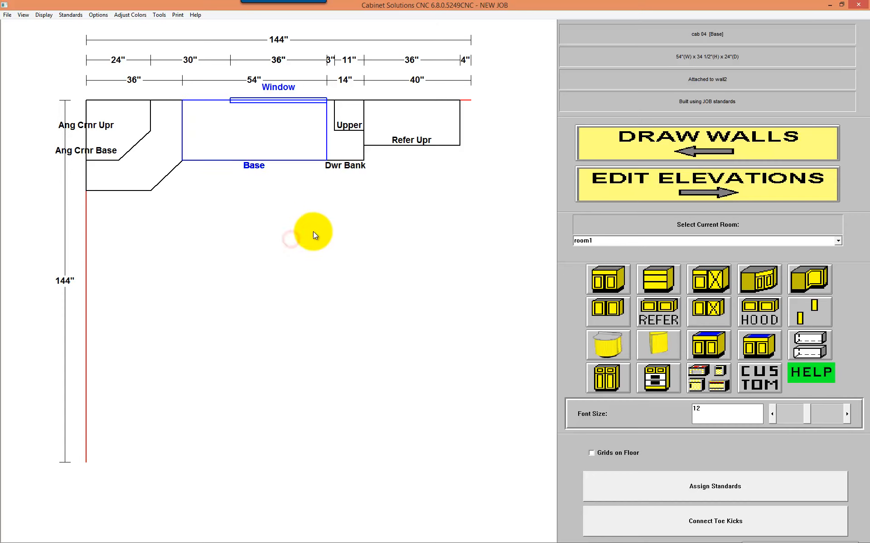
Step: Place another 100" wide upper cabinet between the angled corner upper and the window with Smart Placer, and check wall2's elevation
{"action": "left_click", "coordinate": [611, 311]}
{"action": "type", "text": "18"}
{"action": "left_click", "coordinate": [410, 379]}
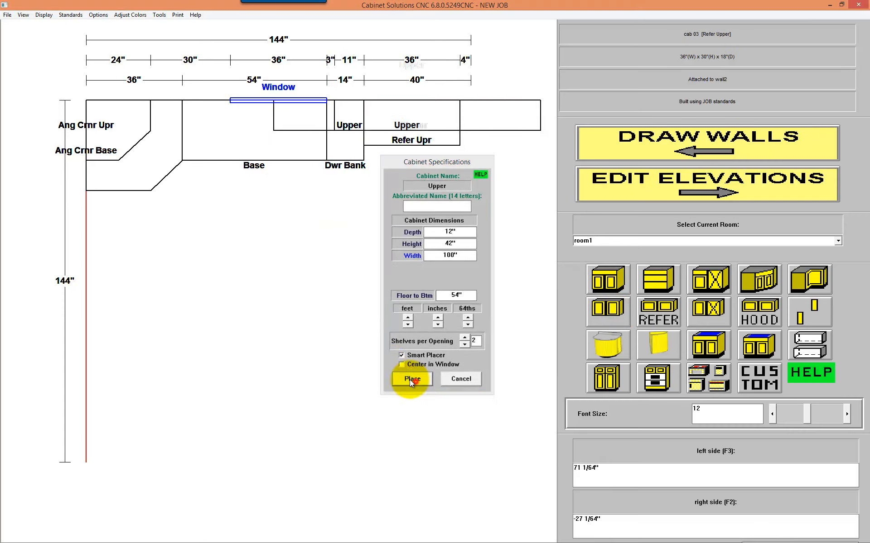
{"action": "left_click", "coordinate": [232, 186]}
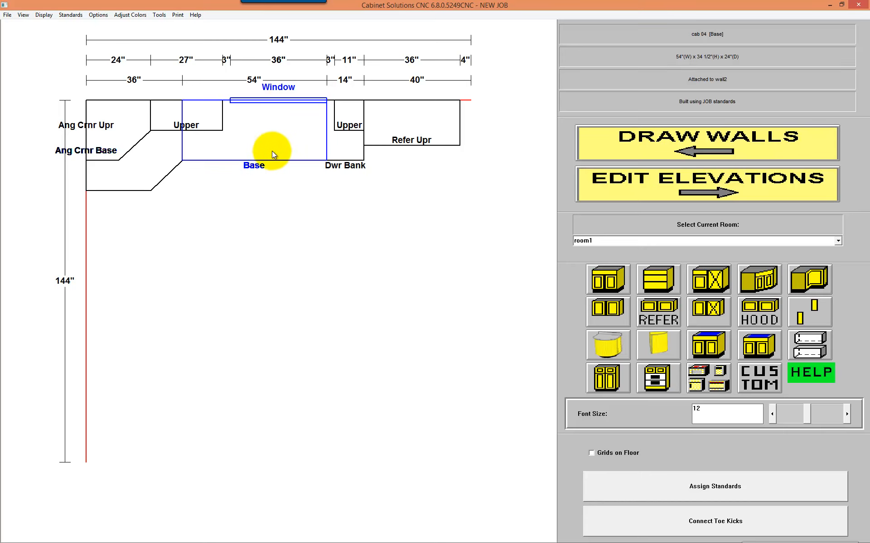
{"action": "left_click", "coordinate": [677, 186]}
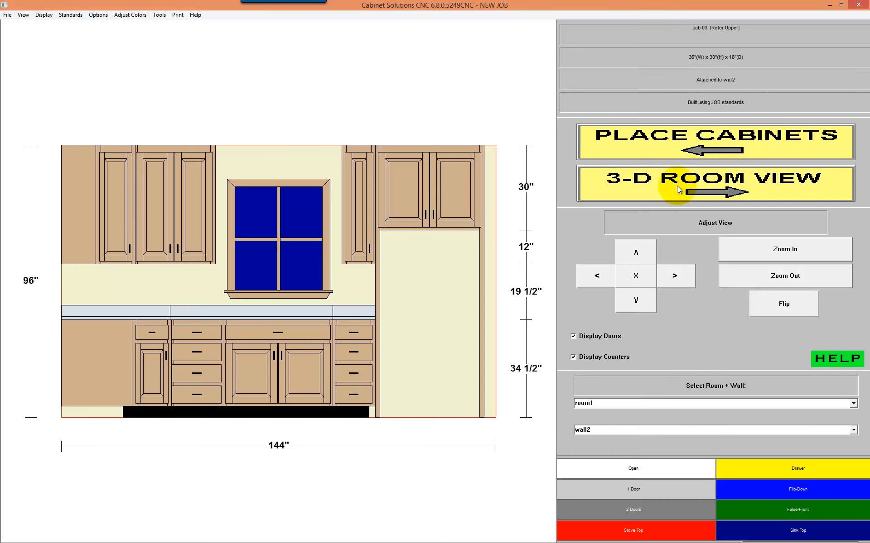
{"action": "left_click", "coordinate": [418, 349]}
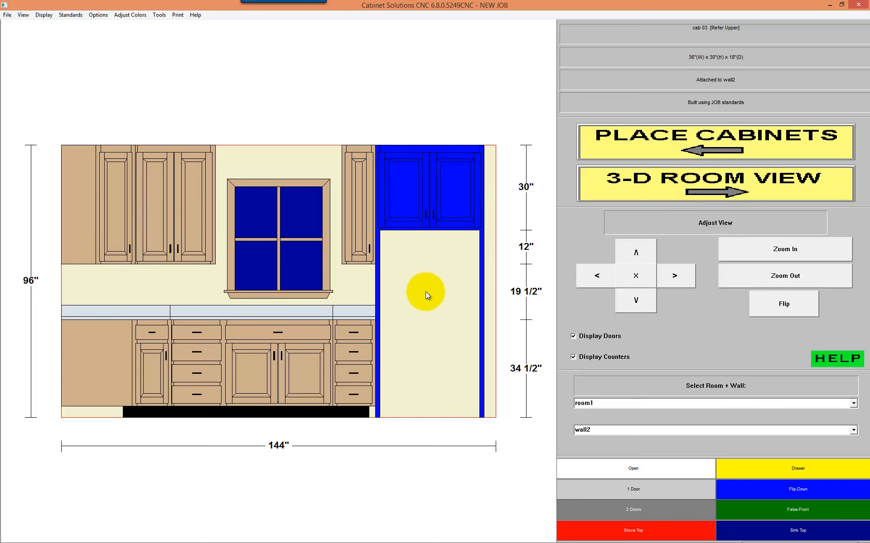
Step: Return to cabinet placement and place a Refrigerator Single Door appliance, entered as 36" wide, beneath the Refer Upper
{"action": "left_click", "coordinate": [688, 150]}
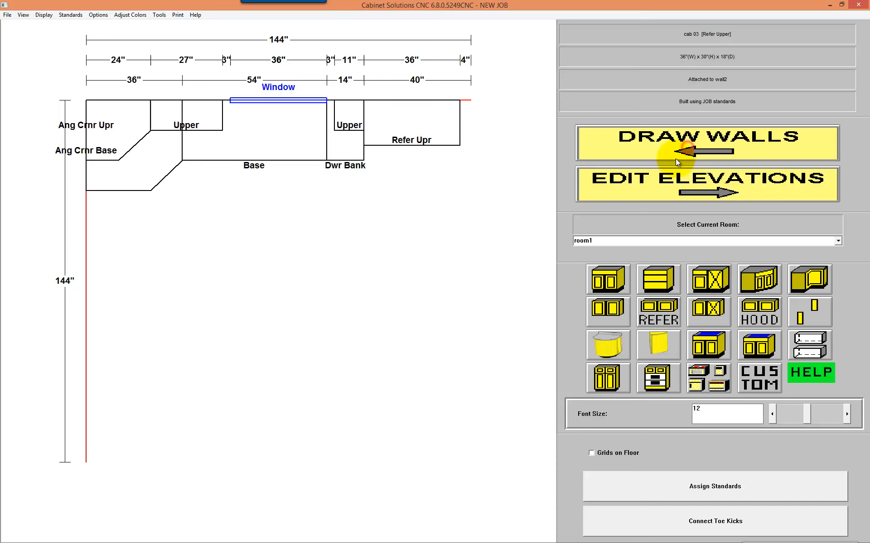
{"action": "left_click", "coordinate": [711, 371]}
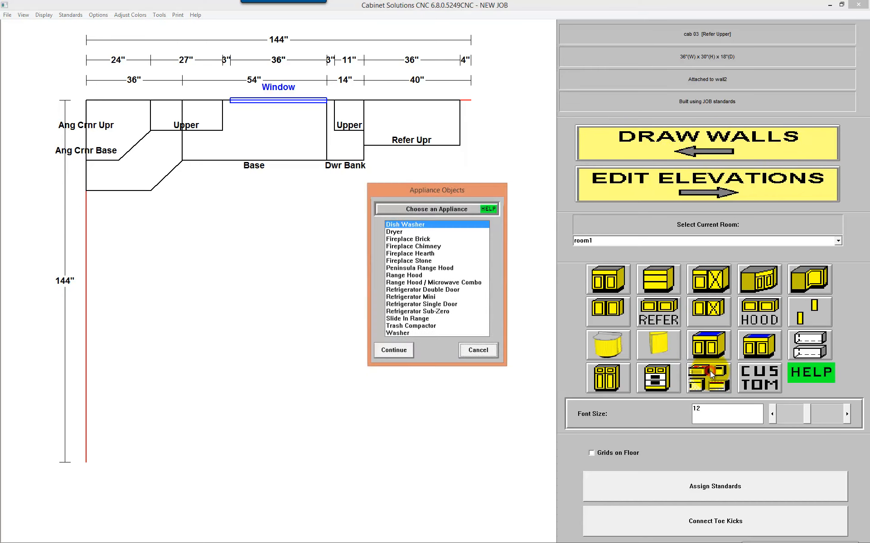
{"action": "left_click", "coordinate": [451, 305]}
{"action": "left_click", "coordinate": [395, 351]}
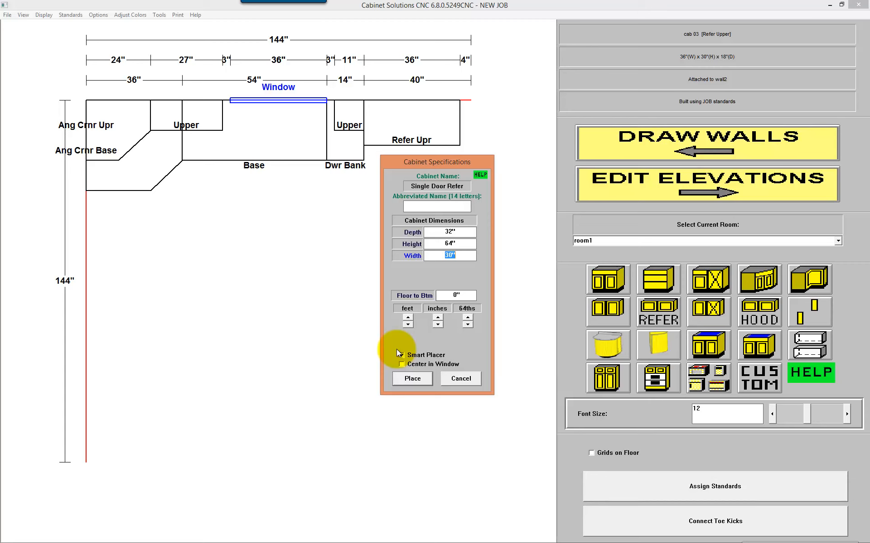
{"action": "type", "text": "36"}
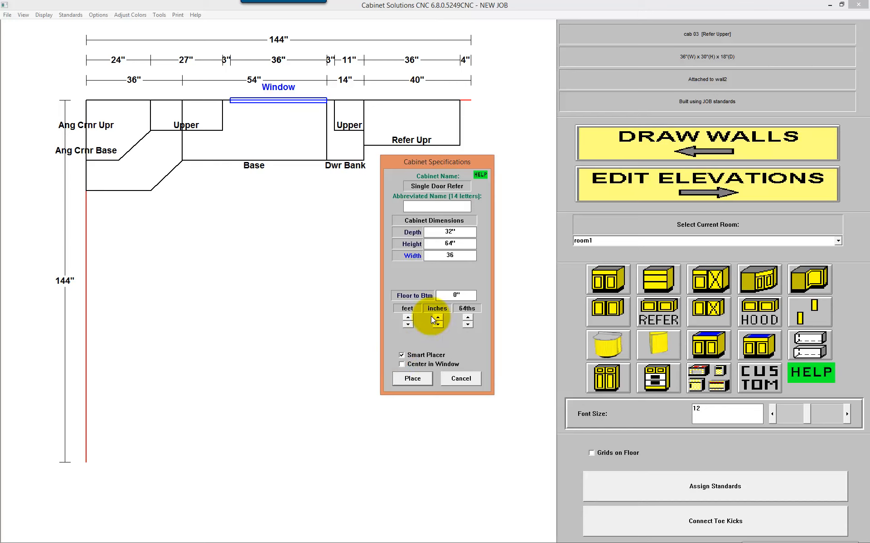
{"action": "left_click", "coordinate": [420, 379]}
{"action": "left_click", "coordinate": [405, 280]}
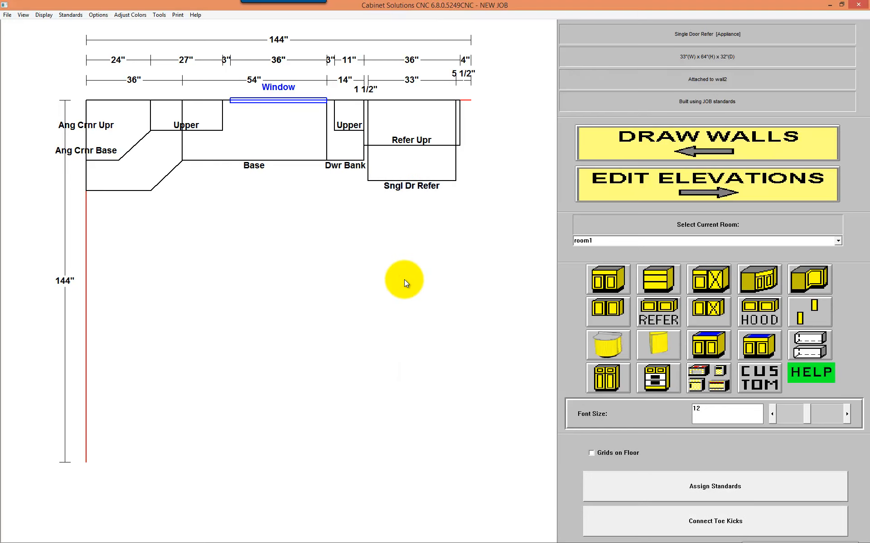
Step: Examine wall2's elevation with the doors hidden to see the openings, shelves and cabinet widths, and display the doors again
{"action": "left_click", "coordinate": [678, 191]}
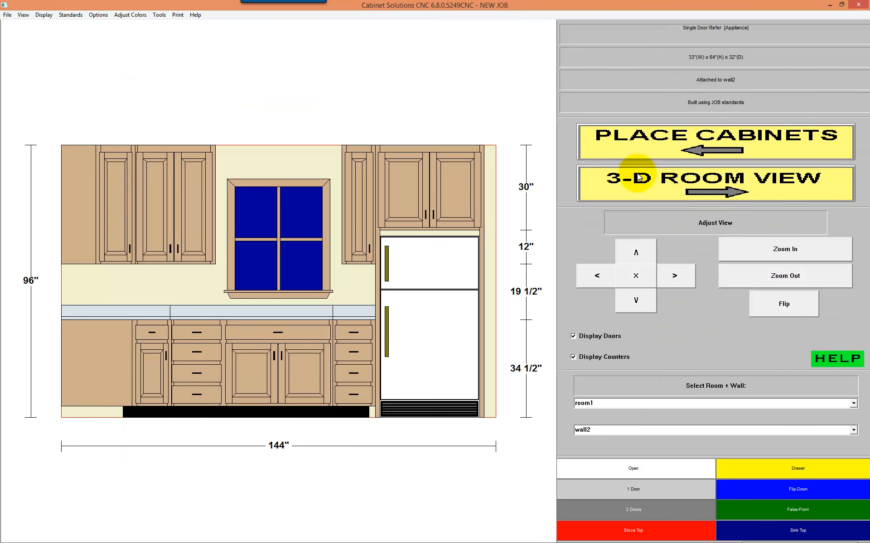
{"action": "left_click", "coordinate": [123, 176]}
{"action": "left_click", "coordinate": [457, 176]}
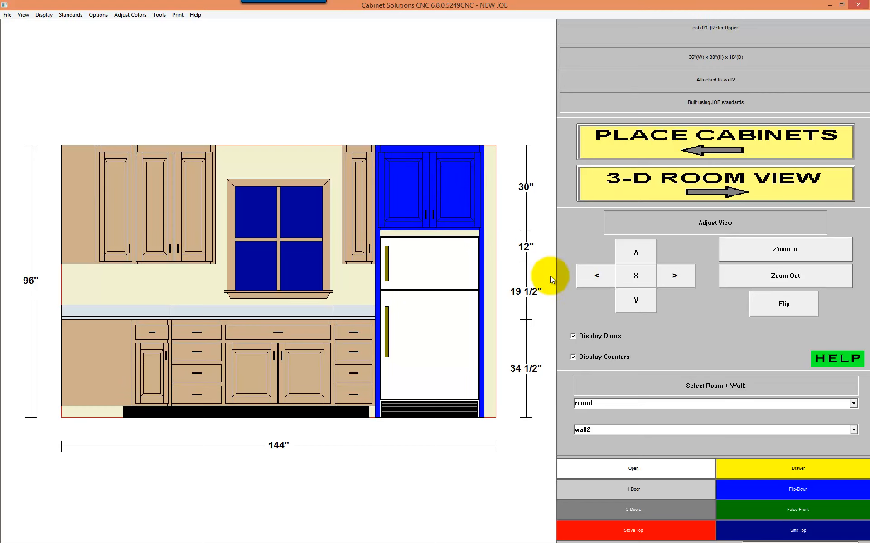
{"action": "left_click", "coordinate": [602, 335]}
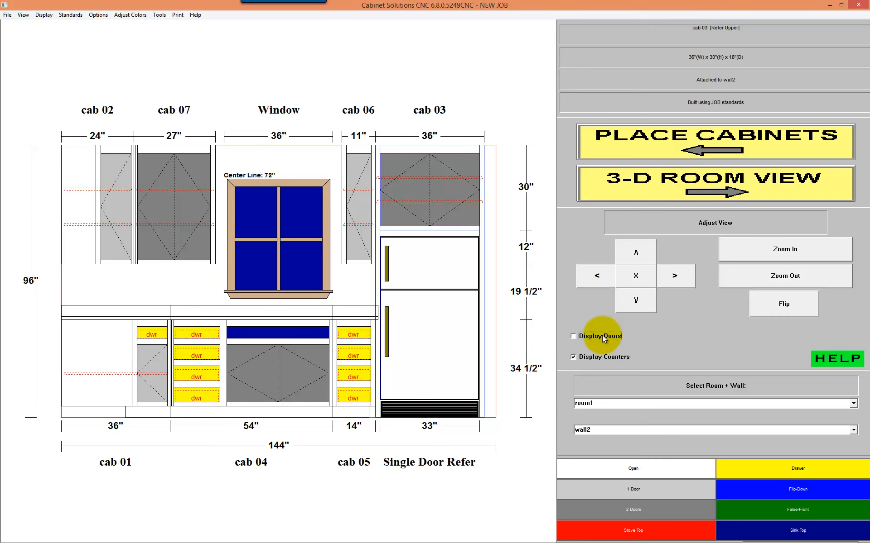
{"action": "left_click", "coordinate": [602, 335]}
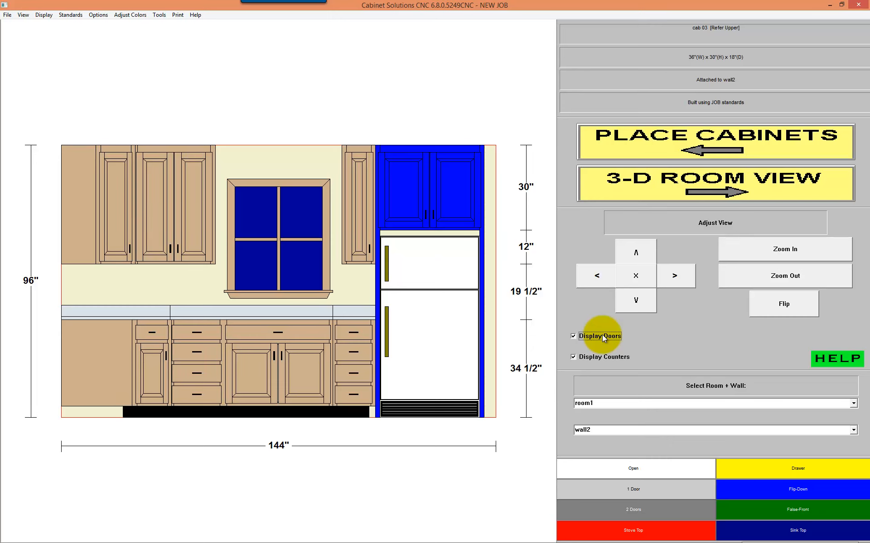
Step: Preview the Master Cut List with all of its sections selected, and close the preview
{"action": "left_click", "coordinate": [178, 15]}
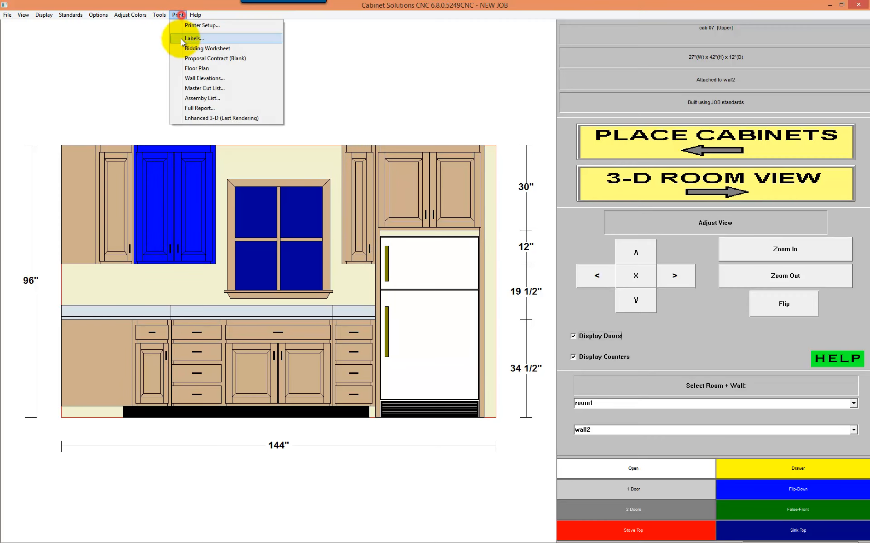
{"action": "left_click", "coordinate": [194, 89]}
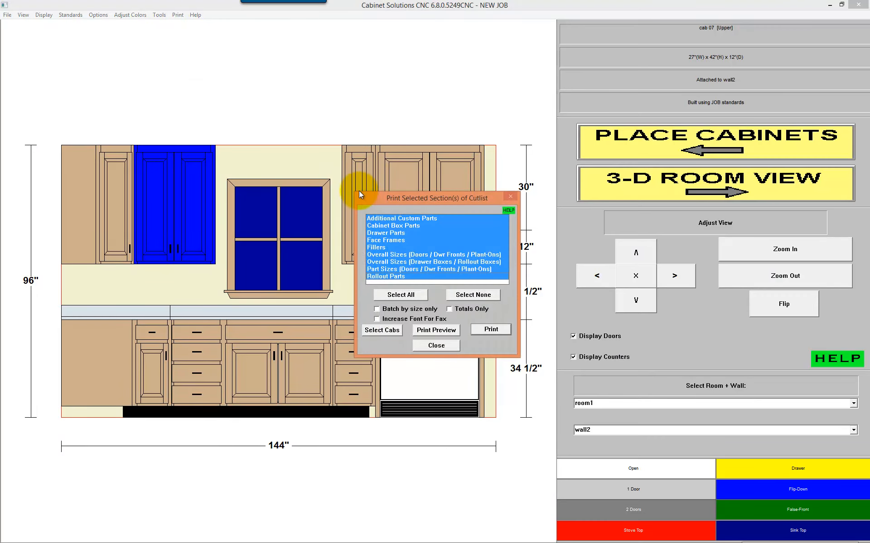
{"action": "left_click", "coordinate": [489, 294]}
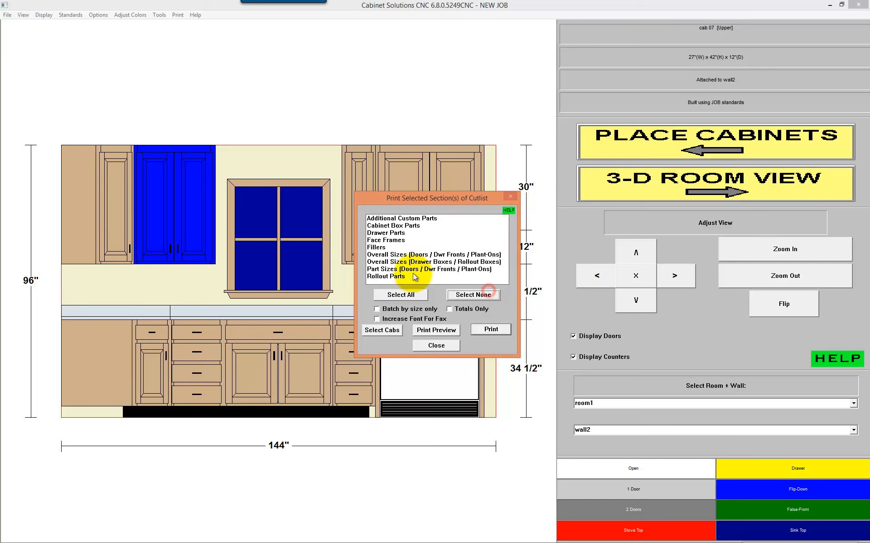
{"action": "left_click", "coordinate": [400, 295]}
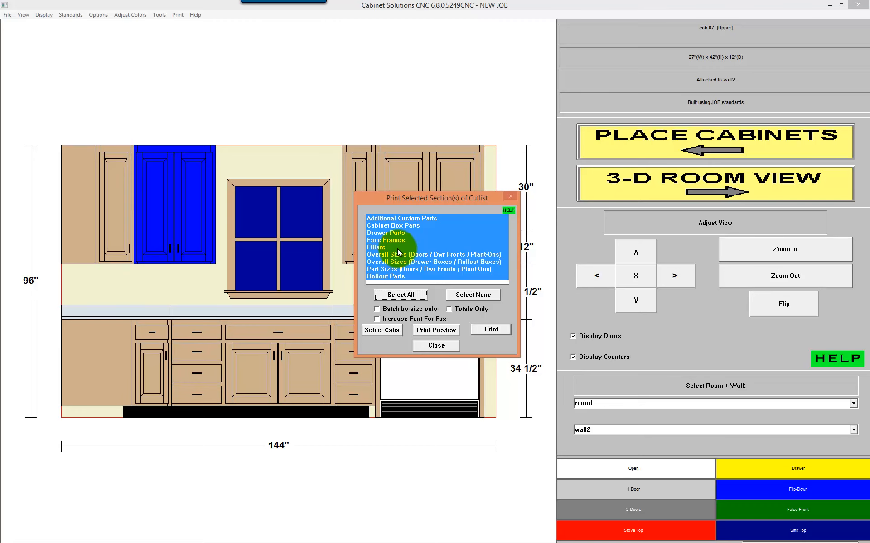
{"action": "left_click", "coordinate": [436, 330]}
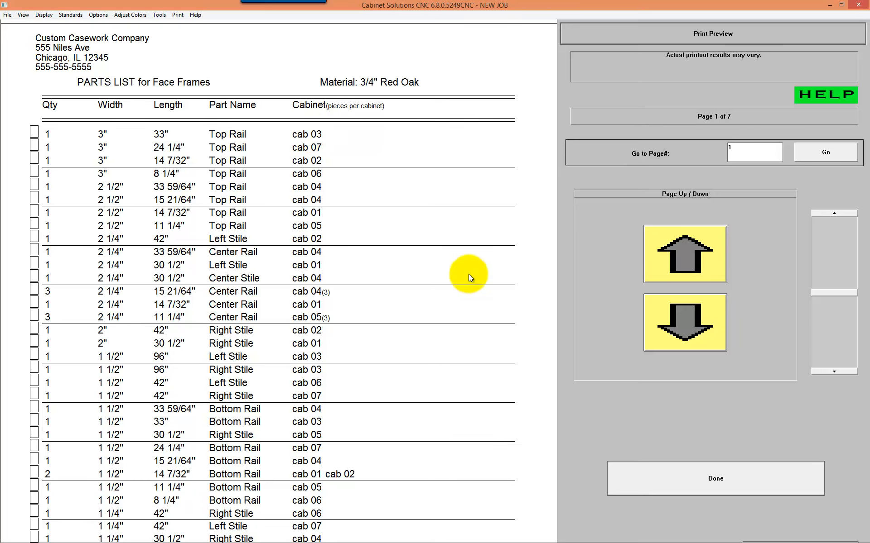
{"action": "left_click", "coordinate": [664, 476]}
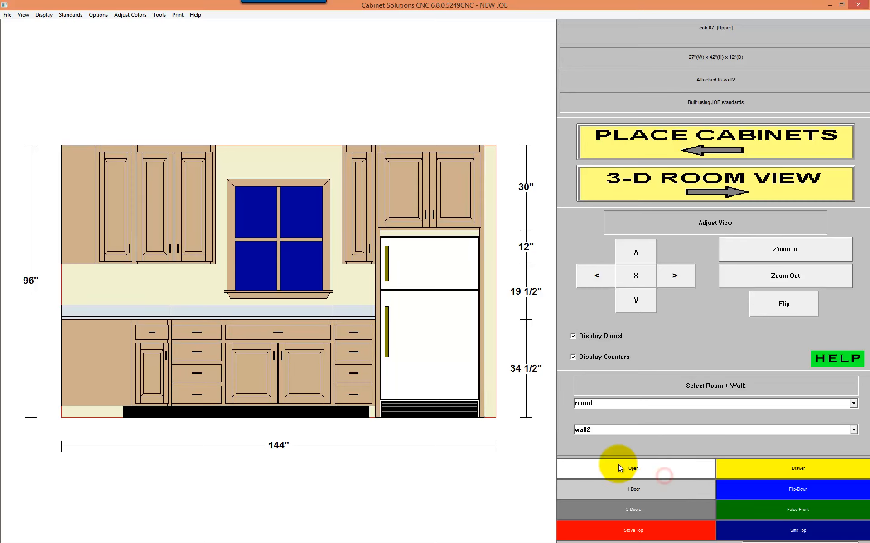
Step: Hide the doors in wall2's elevation to inspect the openings, shelves and dimensions, and display the doors again
{"action": "left_click", "coordinate": [598, 336]}
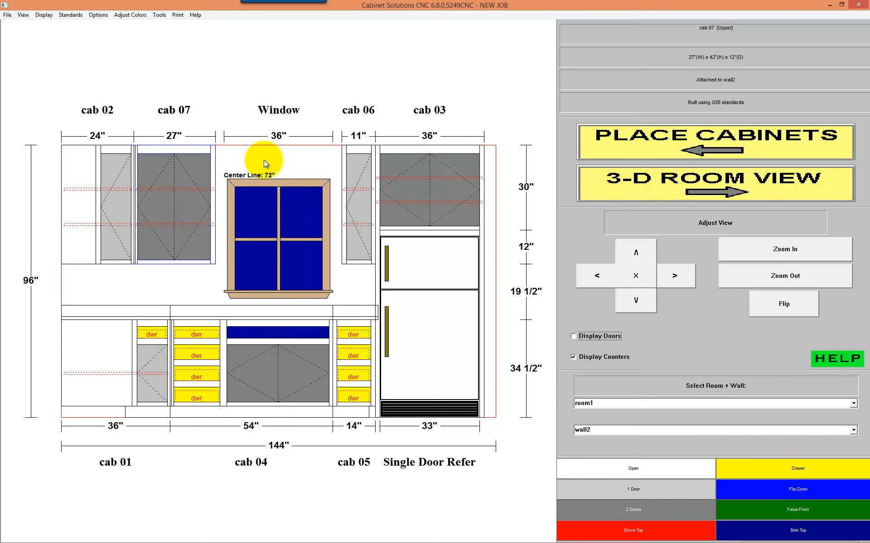
{"action": "left_click", "coordinate": [613, 340]}
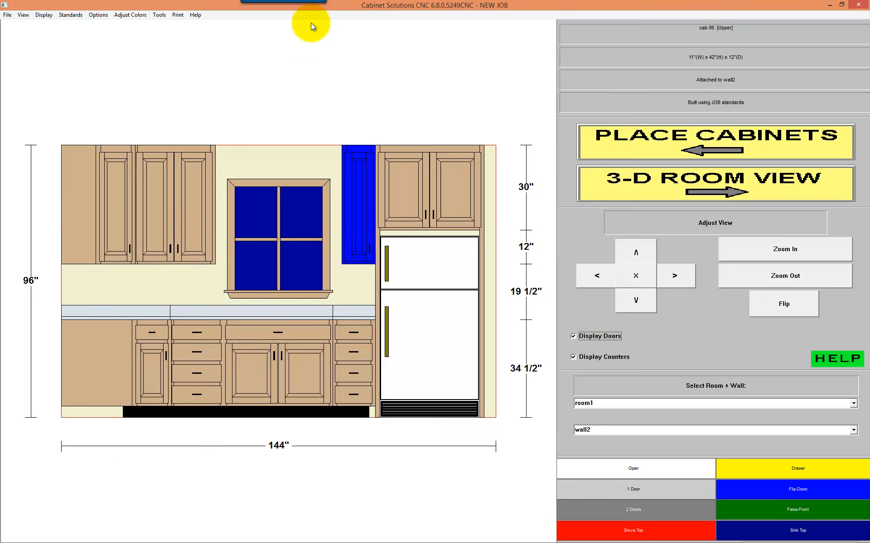
Step: Preview the Master Cut List with all of its sections selected and page forward through the parts lists to the end
{"action": "left_click", "coordinate": [173, 15]}
{"action": "left_click", "coordinate": [205, 88]}
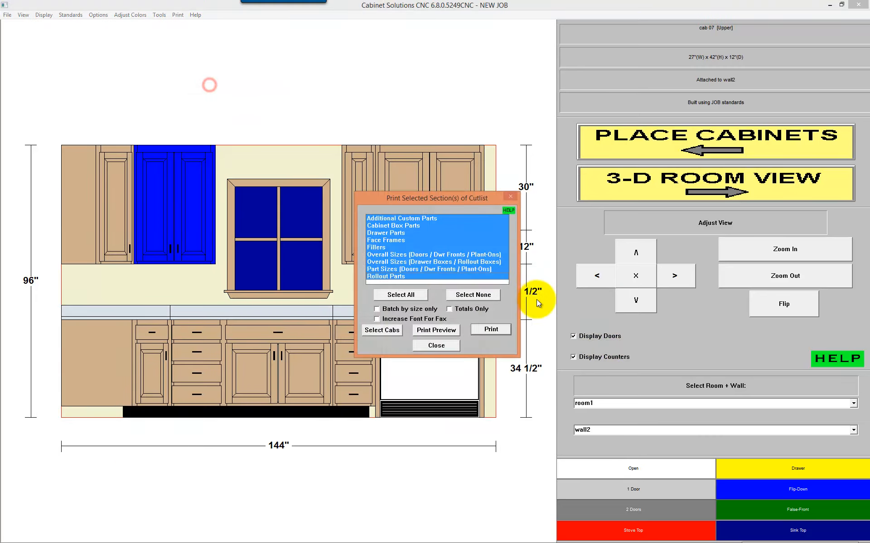
{"action": "left_click", "coordinate": [442, 331]}
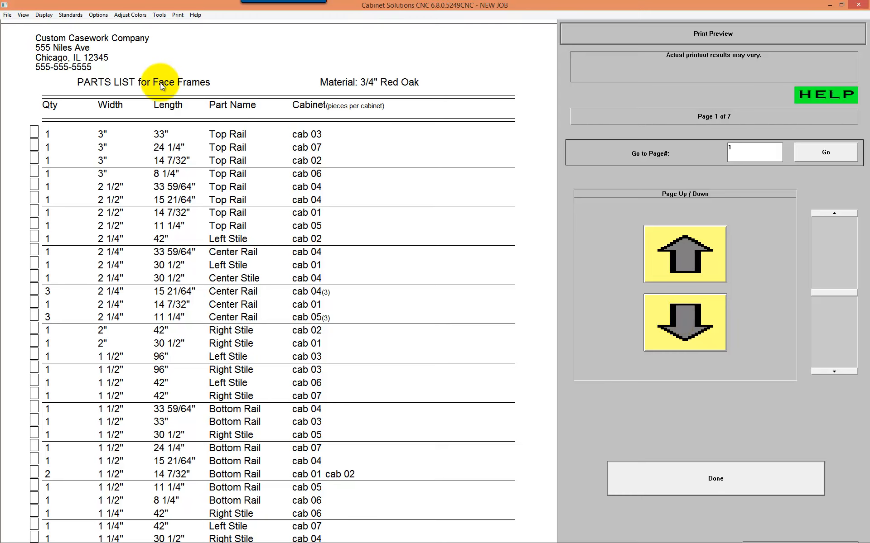
{"action": "left_click", "coordinate": [706, 312]}
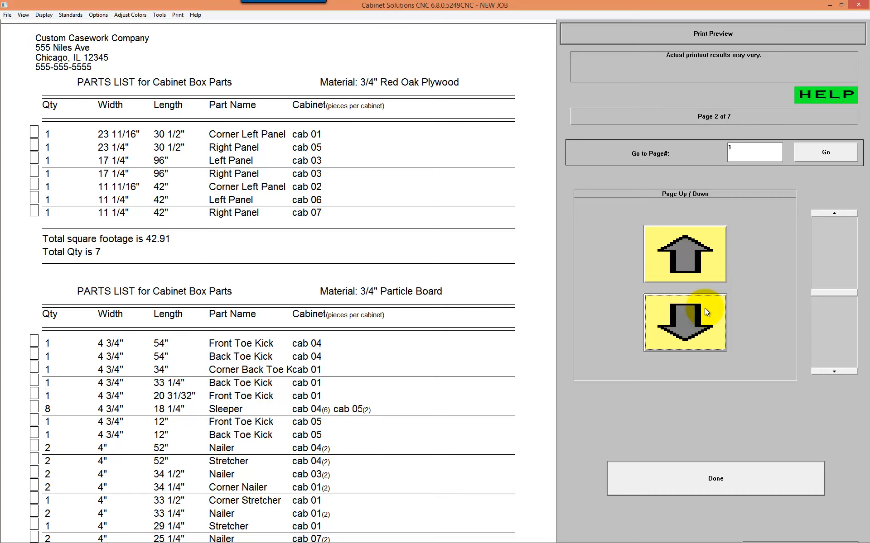
{"action": "left_click", "coordinate": [705, 308]}
{"action": "left_click", "coordinate": [705, 312]}
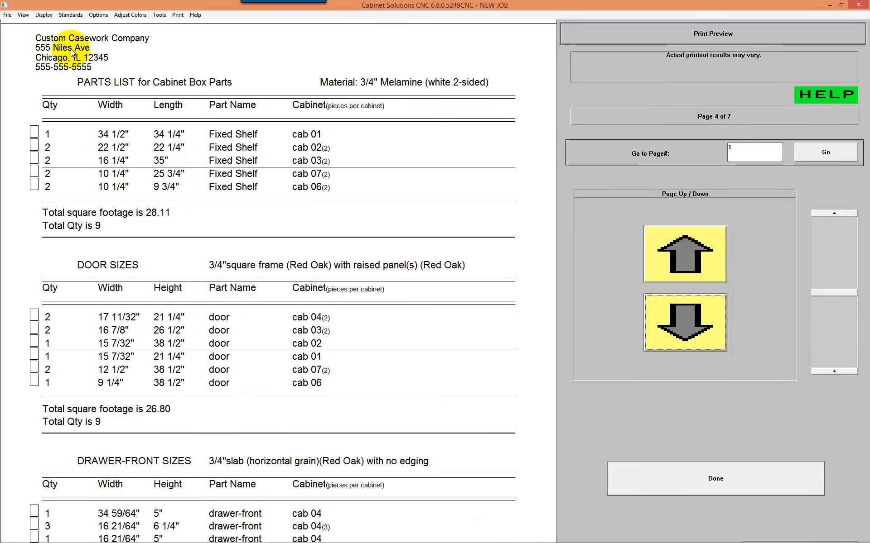
{"action": "left_click", "coordinate": [673, 310]}
{"action": "left_click", "coordinate": [676, 311]}
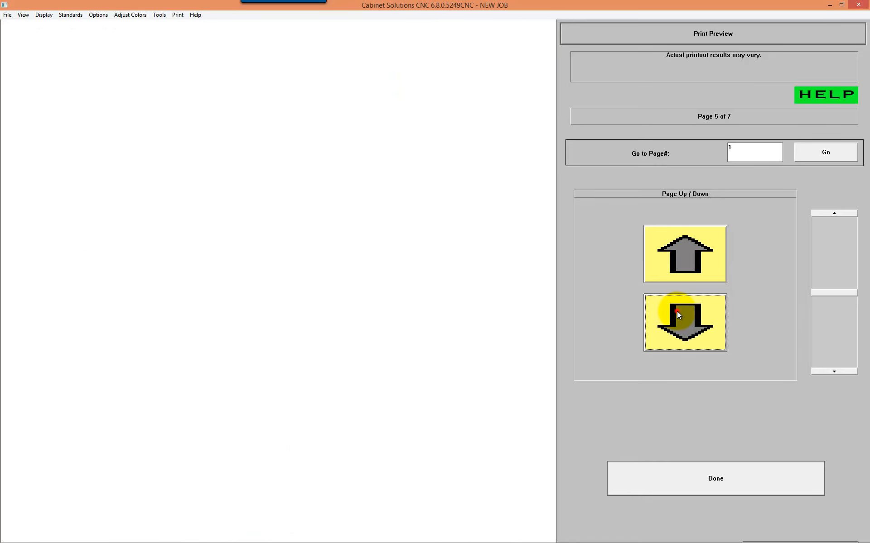
{"action": "left_click", "coordinate": [677, 311]}
{"action": "left_click", "coordinate": [677, 311]}
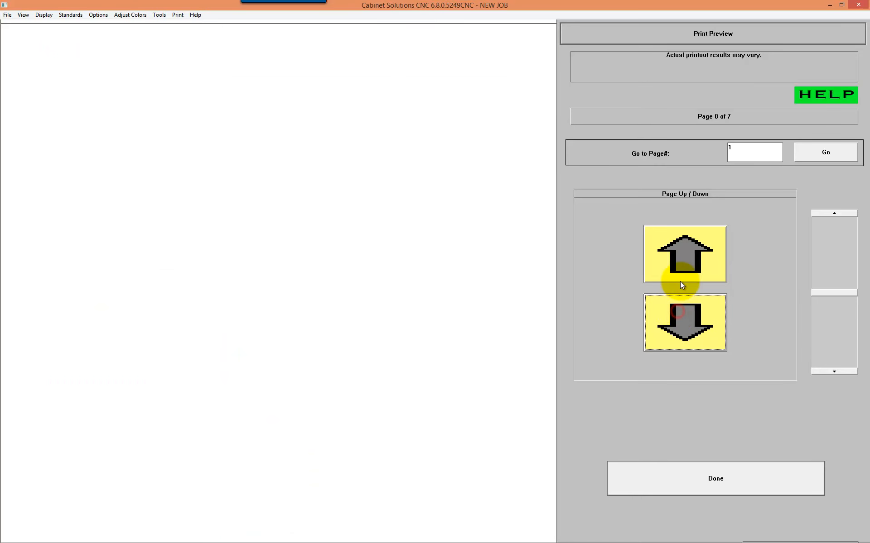
Step: Page back through the Master Cut List preview to its first page and close the preview
{"action": "left_click", "coordinate": [673, 250]}
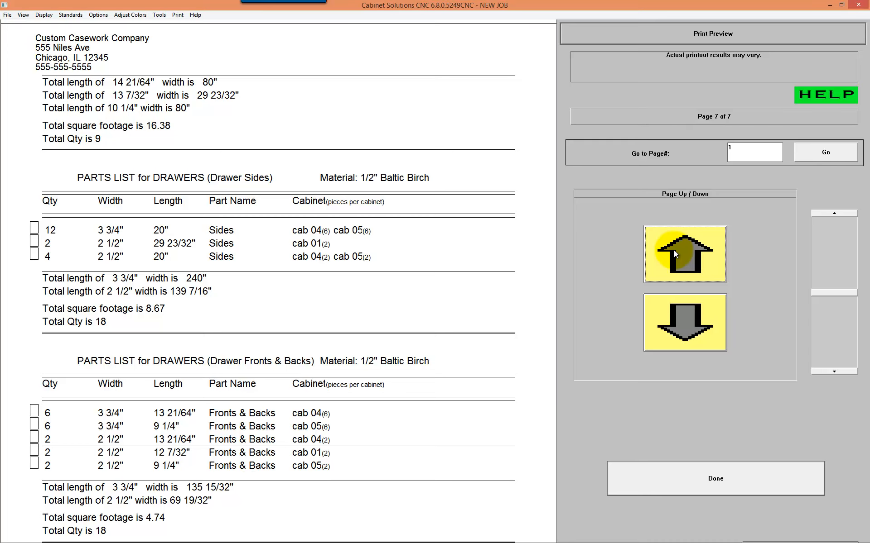
{"action": "left_click", "coordinate": [673, 250]}
{"action": "left_click", "coordinate": [673, 250]}
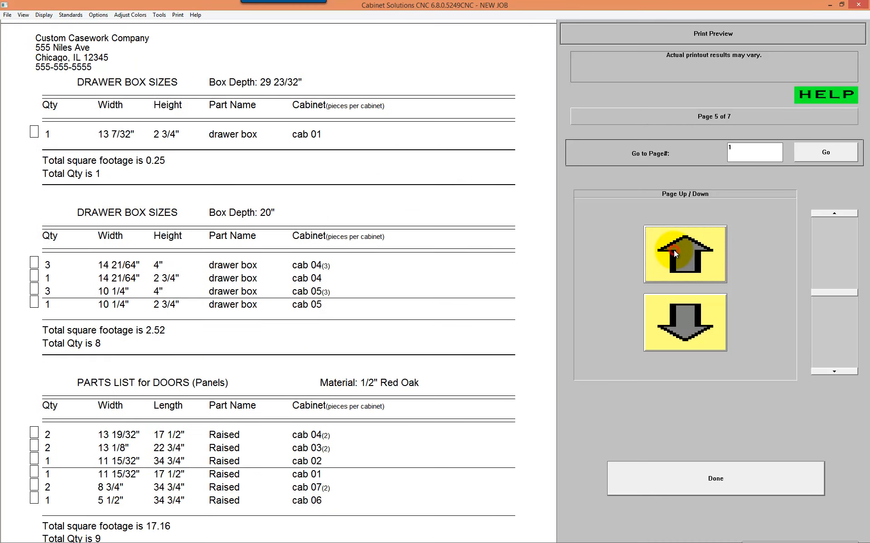
{"action": "left_click", "coordinate": [673, 250]}
{"action": "left_click", "coordinate": [673, 250]}
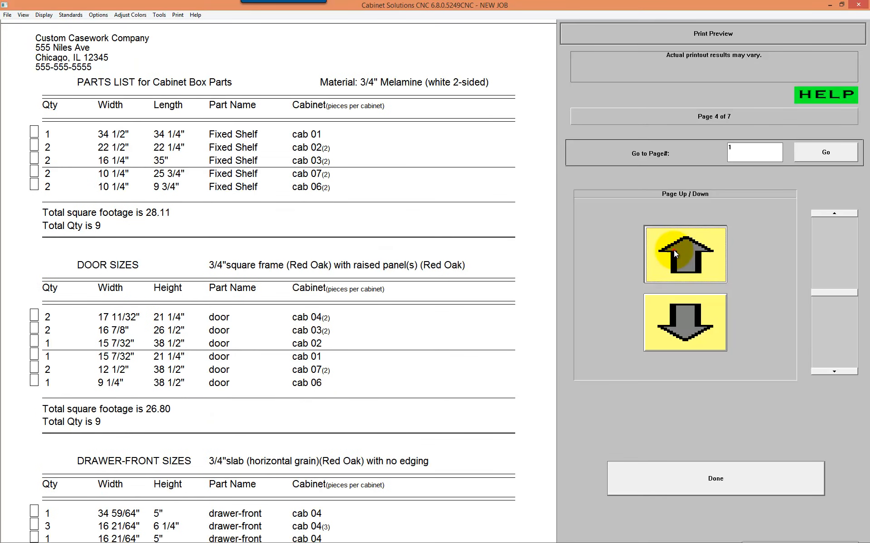
{"action": "left_click", "coordinate": [673, 250]}
{"action": "left_click", "coordinate": [673, 250]}
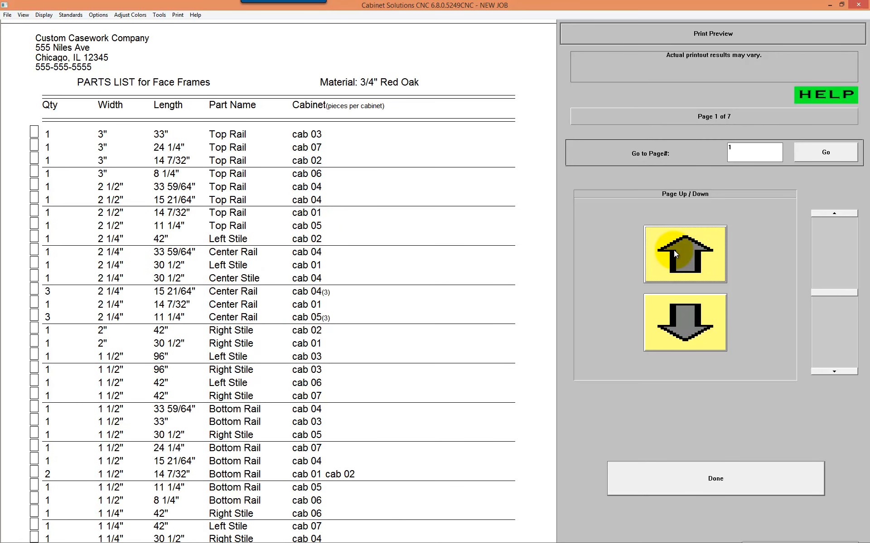
{"action": "left_click", "coordinate": [705, 485]}
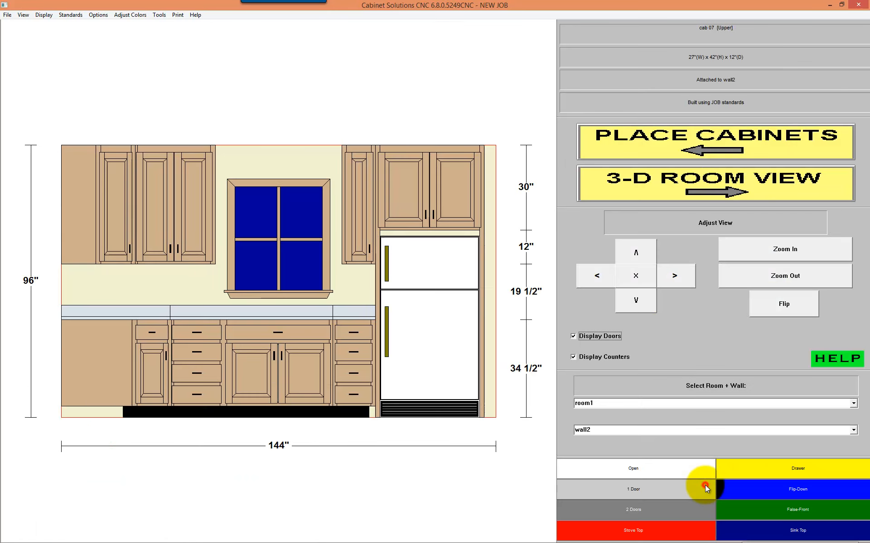
Step: Run the Panel Optimizer, preview the cutting layout for the 48" x 96" 1/4" Melamine (white 1-sided) sheets, and close the preview
{"action": "left_click", "coordinate": [355, 194]}
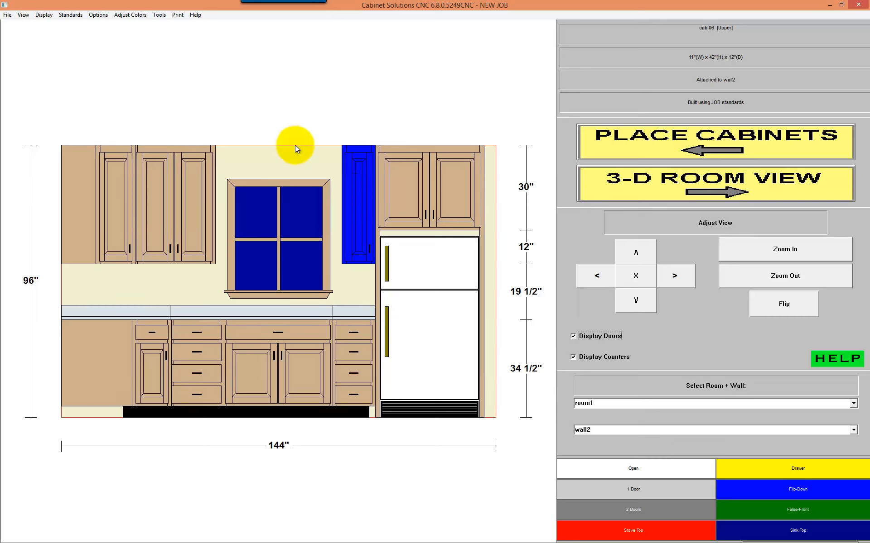
{"action": "left_click", "coordinate": [177, 15]}
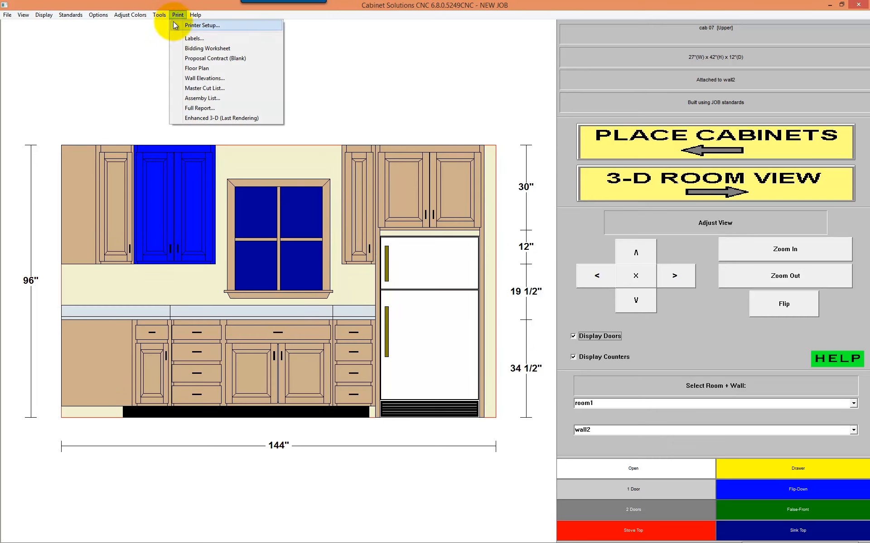
{"action": "mouse_move", "coordinate": [159, 15]}
{"action": "left_click", "coordinate": [170, 42]}
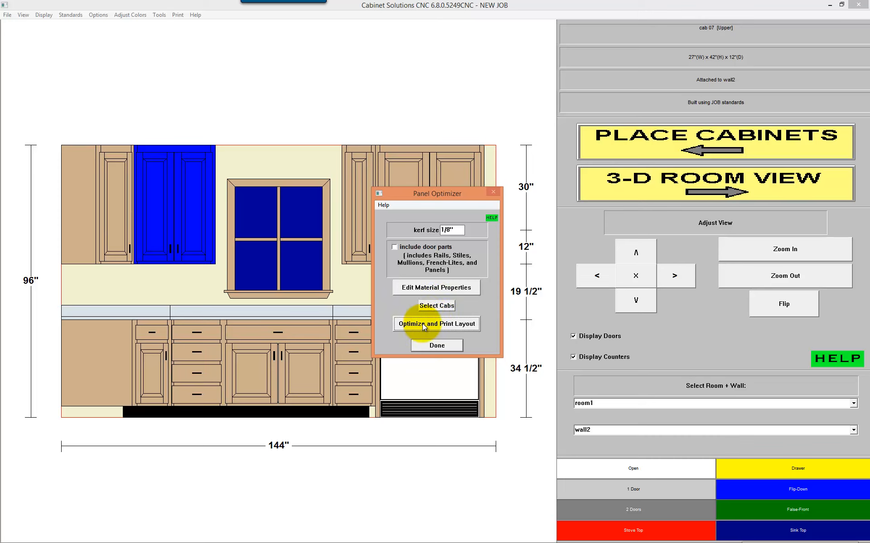
{"action": "left_click", "coordinate": [456, 324]}
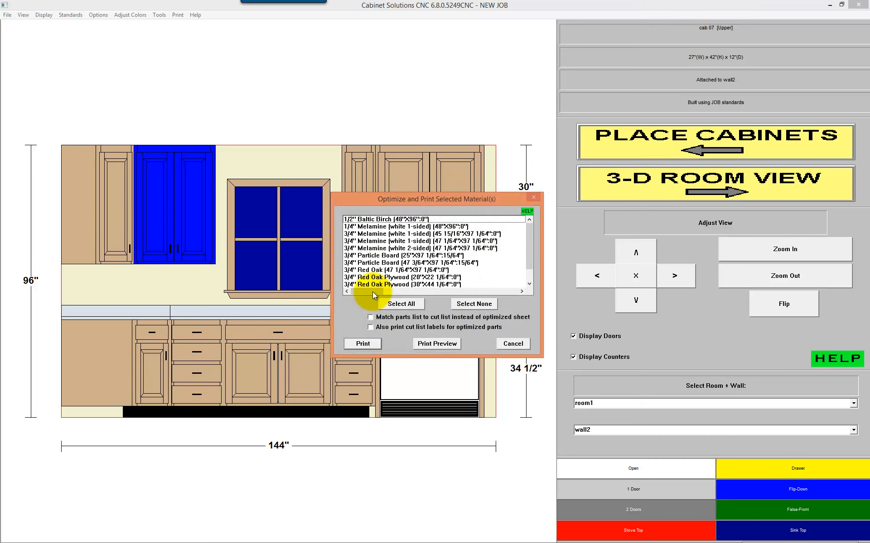
{"action": "left_click", "coordinate": [395, 227]}
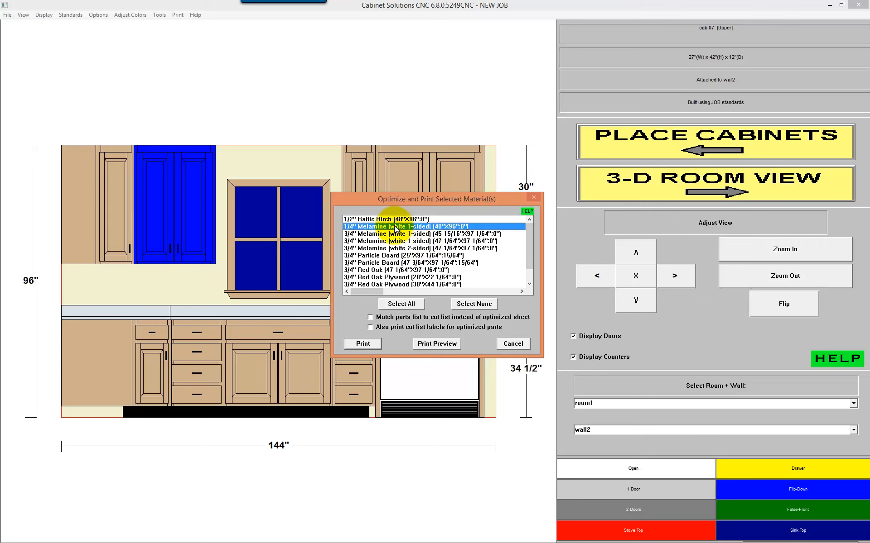
{"action": "left_click", "coordinate": [443, 347]}
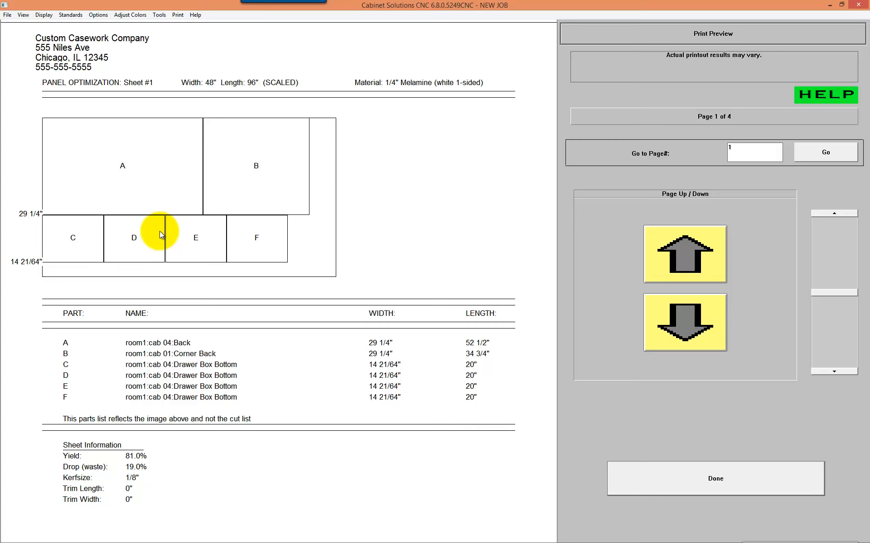
{"action": "left_click", "coordinate": [670, 486]}
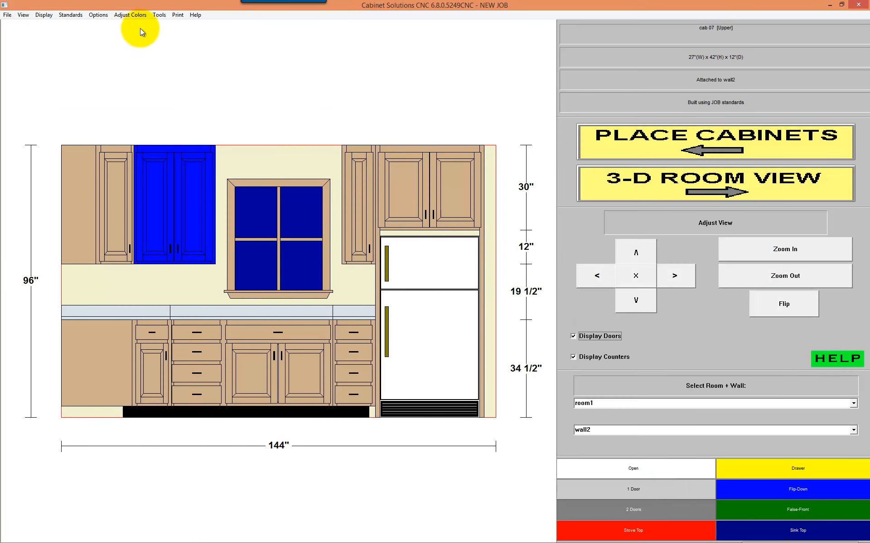
Step: Open the cabinet pricing in Job Costing, view the lineal-foot pricing, and return to pricing by Materials + Labor + Profit
{"action": "left_click", "coordinate": [159, 15]}
{"action": "left_click", "coordinate": [178, 33]}
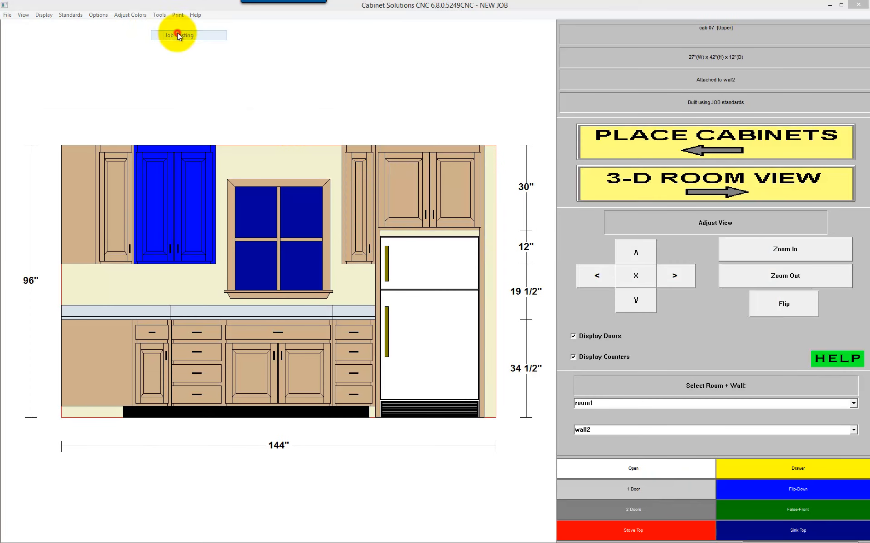
{"action": "left_click", "coordinate": [516, 315]}
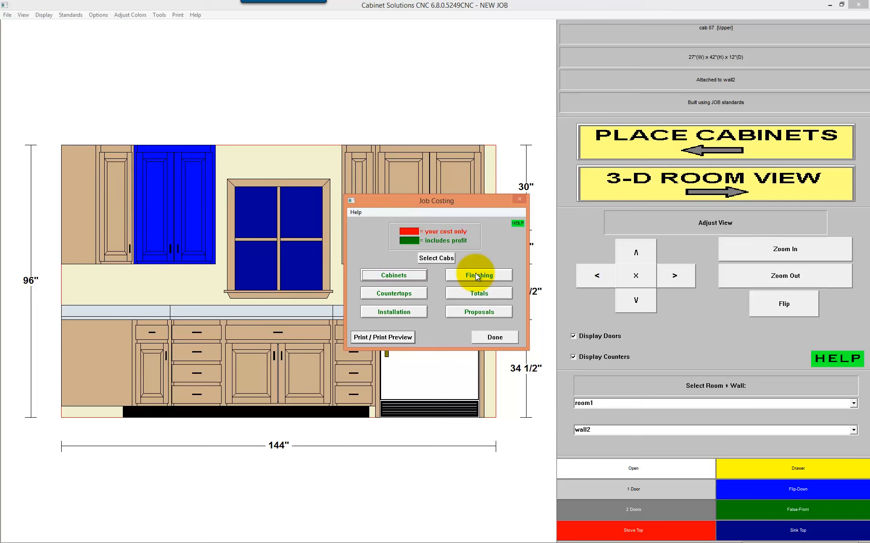
{"action": "left_click", "coordinate": [404, 276]}
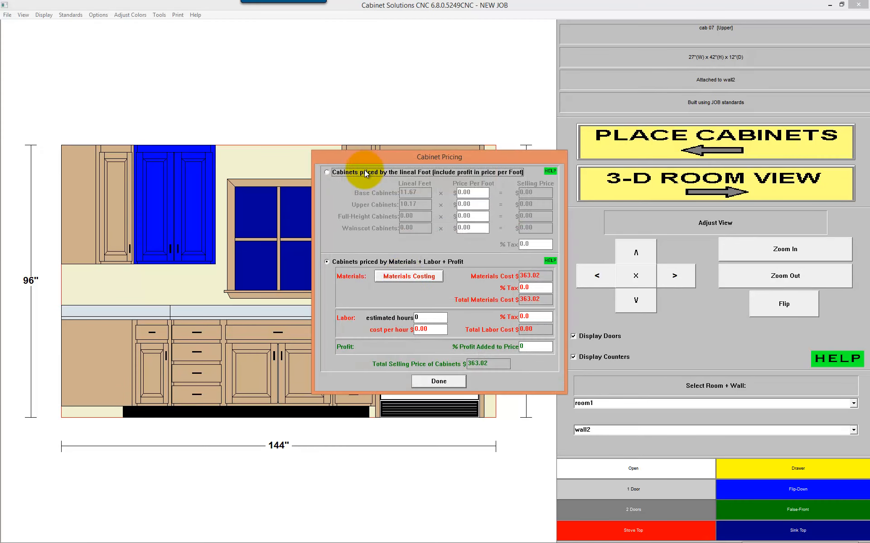
{"action": "left_click", "coordinate": [373, 172]}
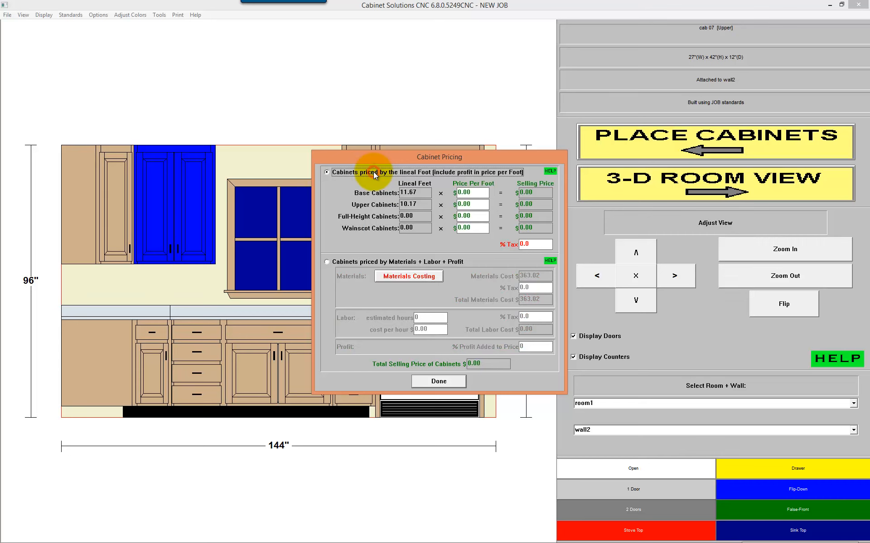
{"action": "left_click", "coordinate": [360, 262]}
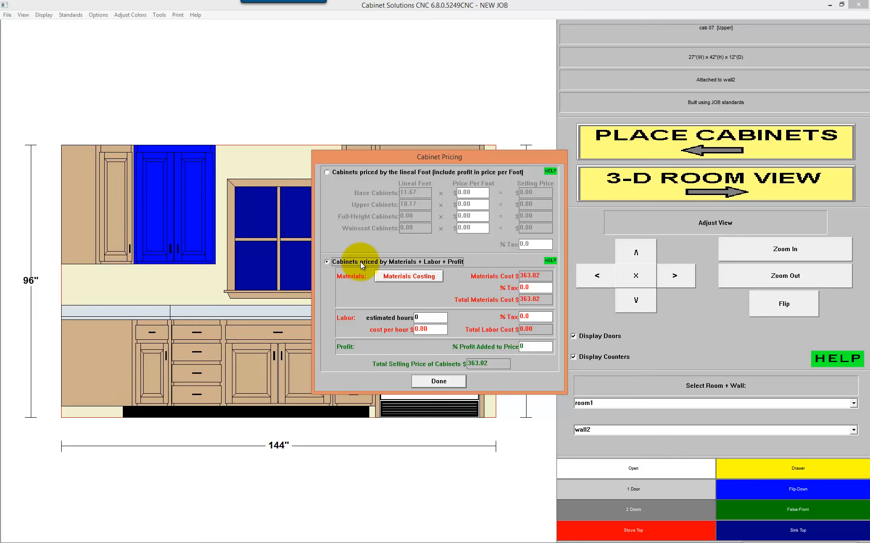
Step: Set the cabinet labor to 8 estimated hours at $75 per hour and the profit added to the price to 30%
{"action": "left_click", "coordinate": [430, 331]}
{"action": "left_click", "coordinate": [430, 317]}
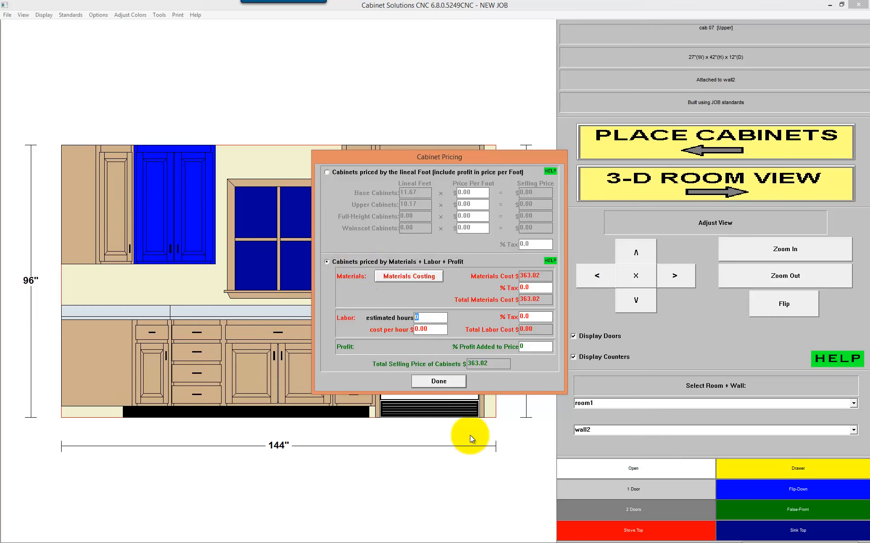
{"action": "type", "text": "8"}
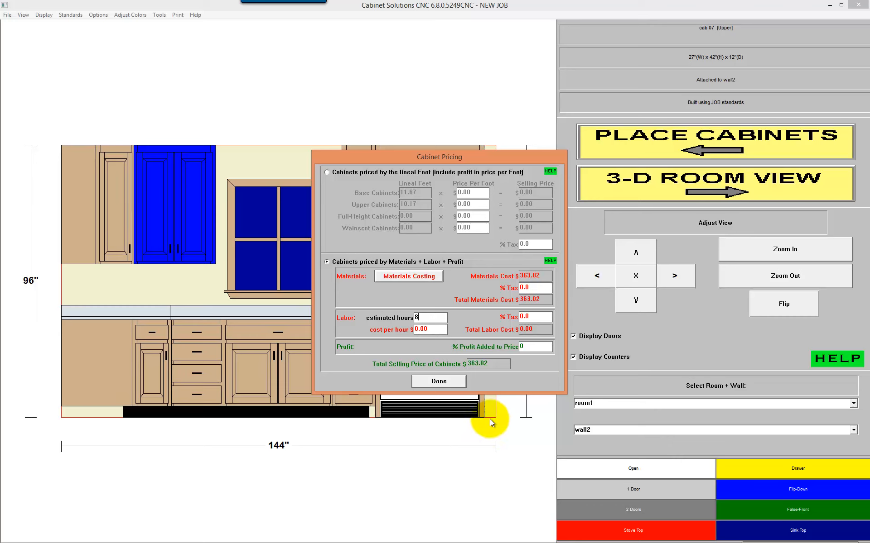
{"action": "left_click", "coordinate": [432, 331]}
{"action": "type", "text": "75"}
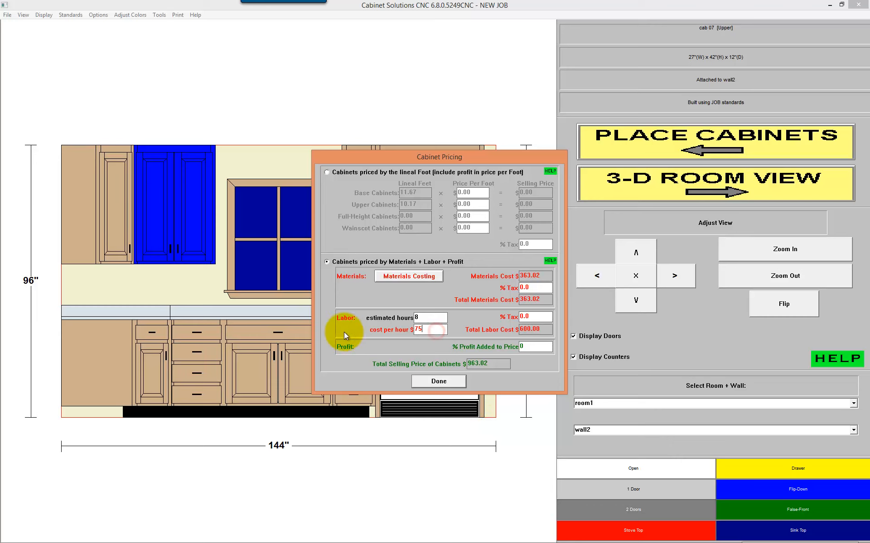
{"action": "left_click", "coordinate": [544, 349]}
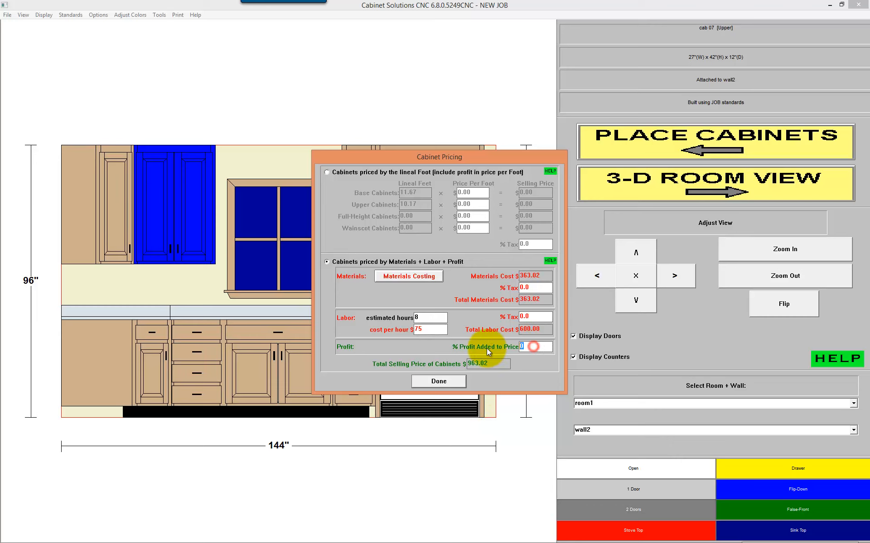
{"action": "type", "text": "30"}
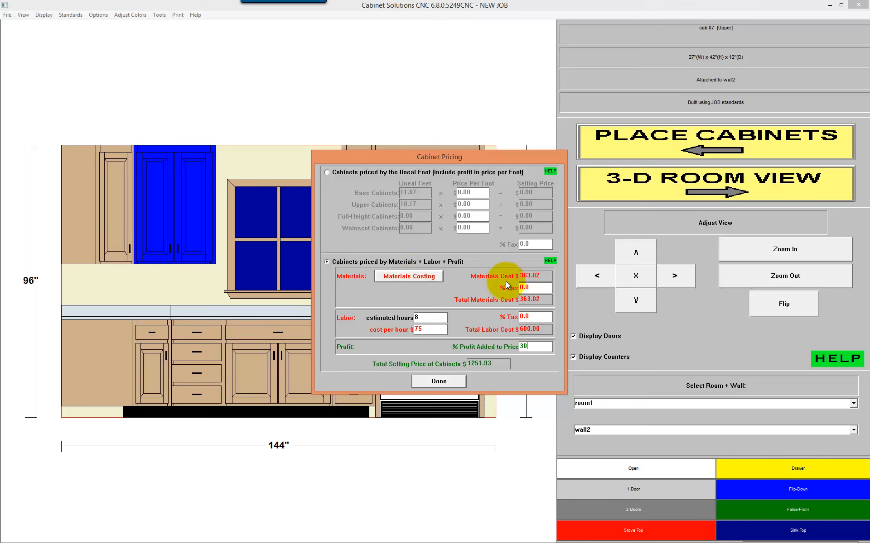
Step: From Materials Costing, examine the job costing properties of the 33/64" 9 Ply Birch and 33/64" Baltic Birch materials
{"action": "left_click", "coordinate": [403, 276]}
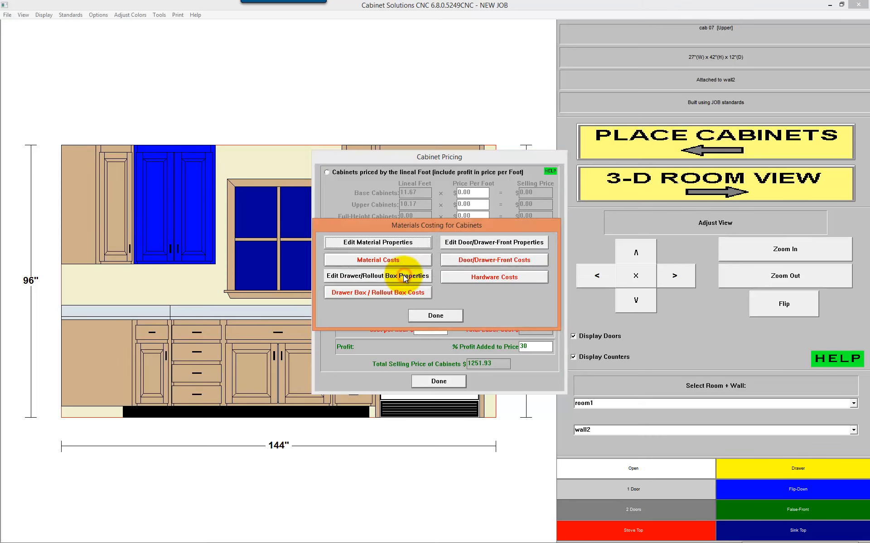
{"action": "left_click", "coordinate": [375, 244]}
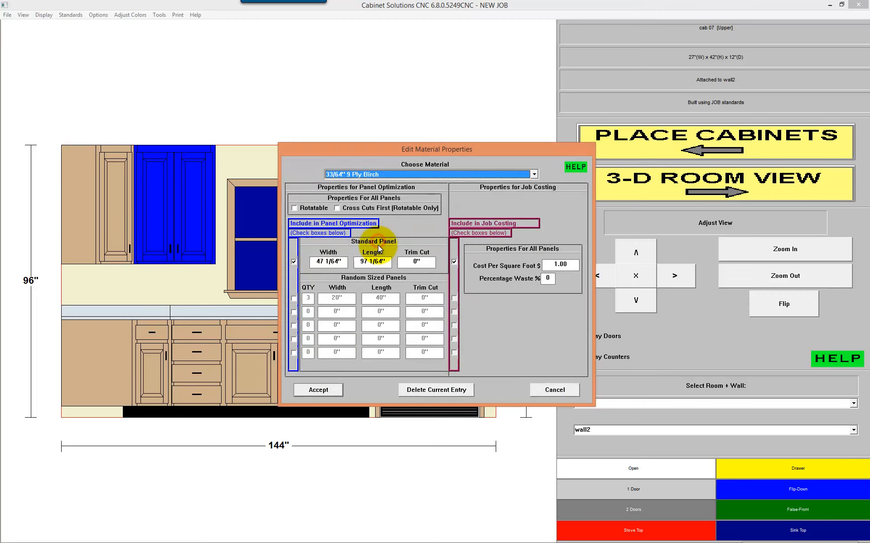
{"action": "left_click", "coordinate": [379, 174]}
{"action": "left_click", "coordinate": [379, 173]}
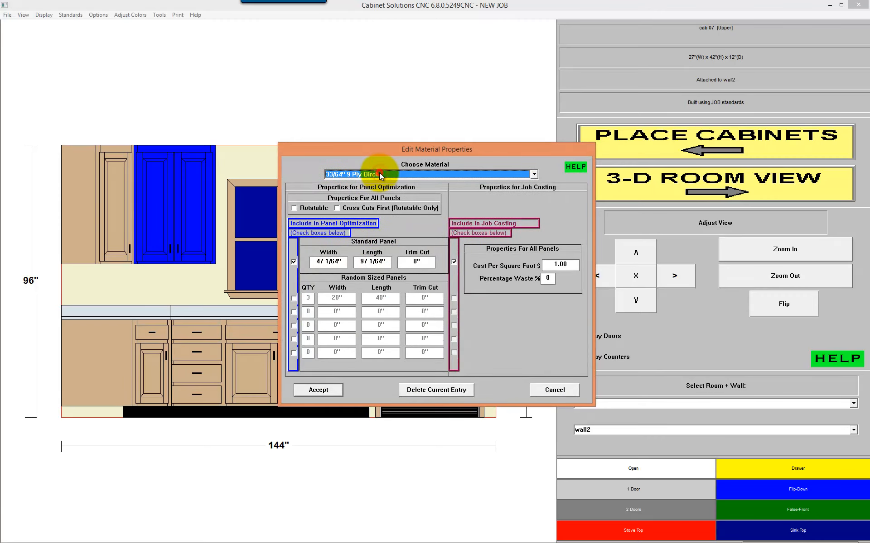
{"action": "left_click", "coordinate": [544, 265]}
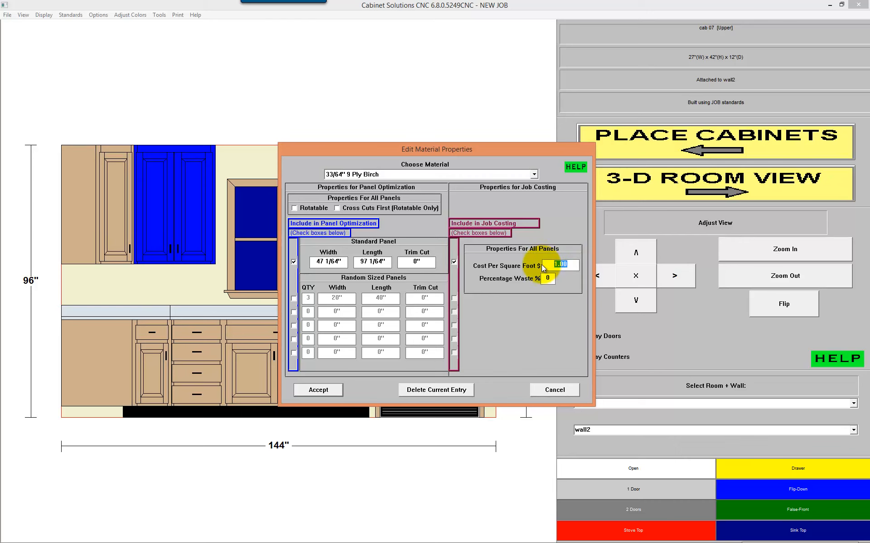
{"action": "left_click", "coordinate": [381, 174]}
{"action": "left_click", "coordinate": [387, 216]}
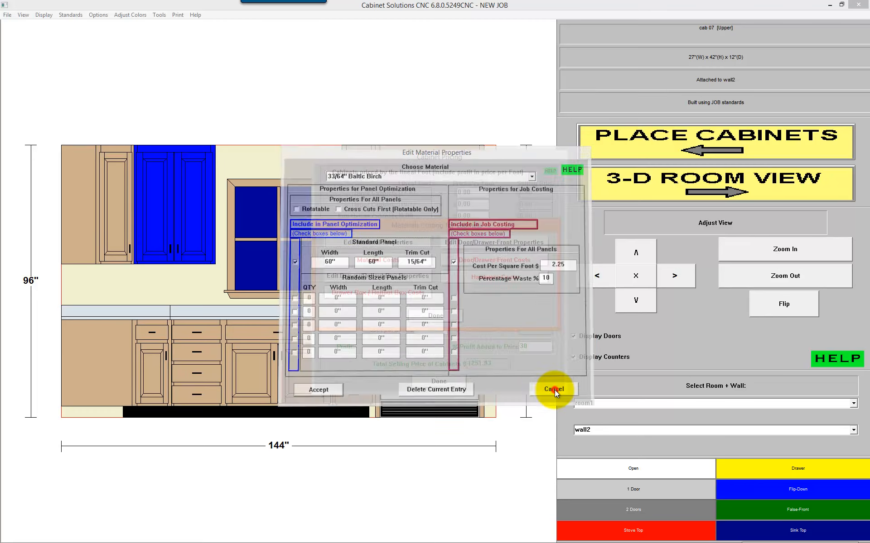
Step: Close the material properties unchanged, review the Hardware Costs for hinges, slides and pulls, and exit Cabinet Pricing and Job Costing
{"action": "left_click", "coordinate": [555, 390]}
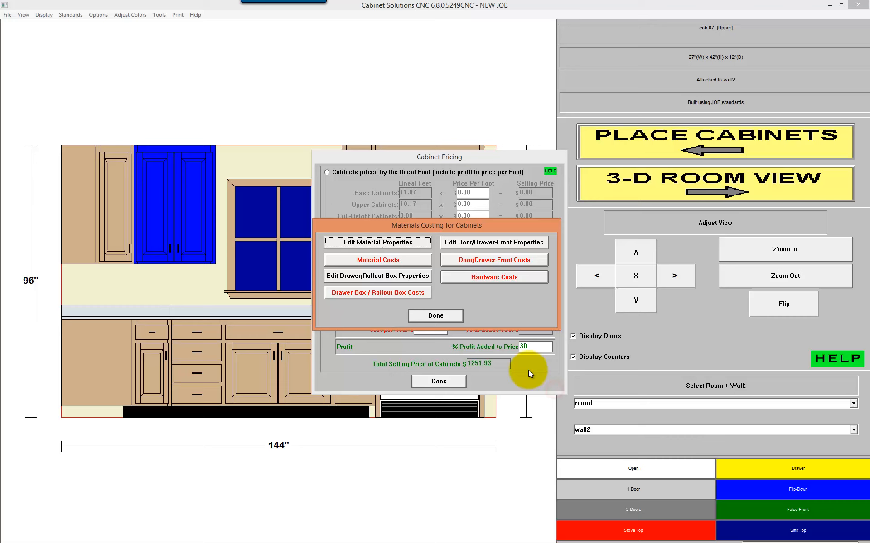
{"action": "left_click", "coordinate": [490, 279]}
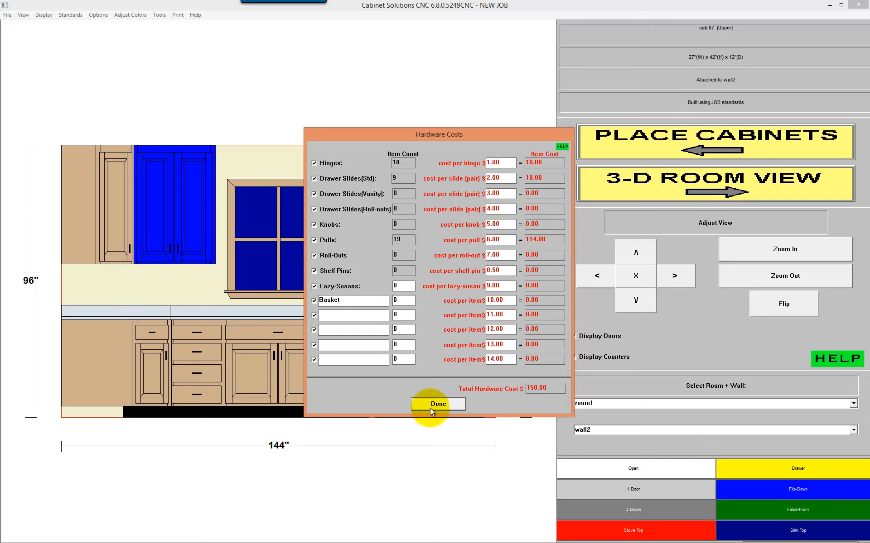
{"action": "left_click", "coordinate": [441, 404]}
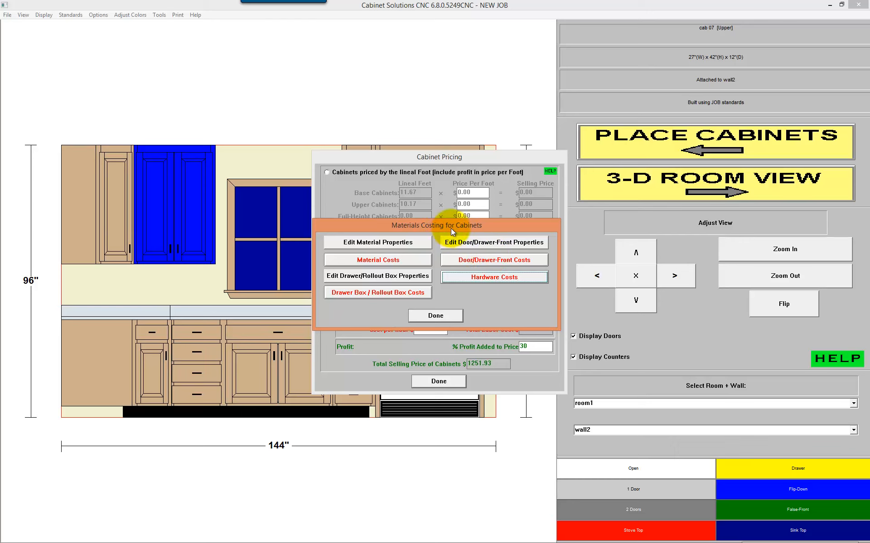
{"action": "left_click_drag", "start_coordinate": [452, 229], "coordinate": [440, 241]}
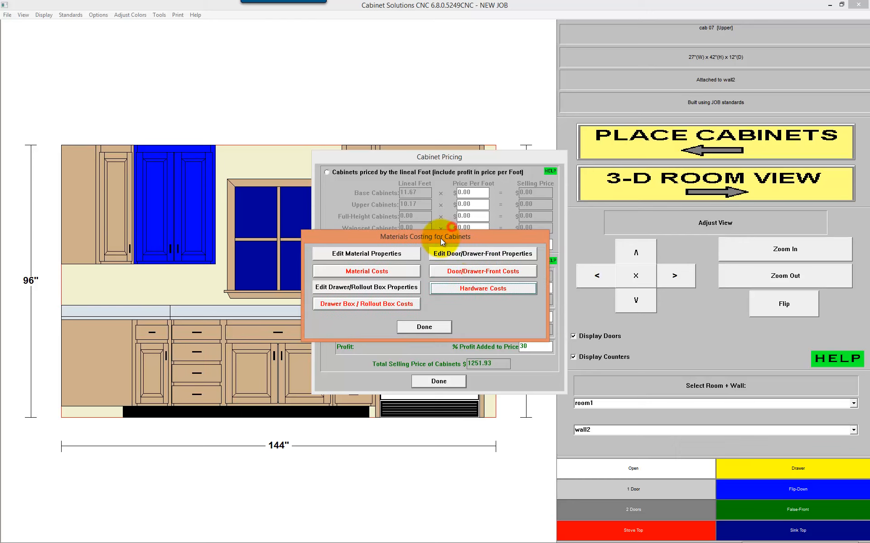
{"action": "left_click", "coordinate": [432, 325]}
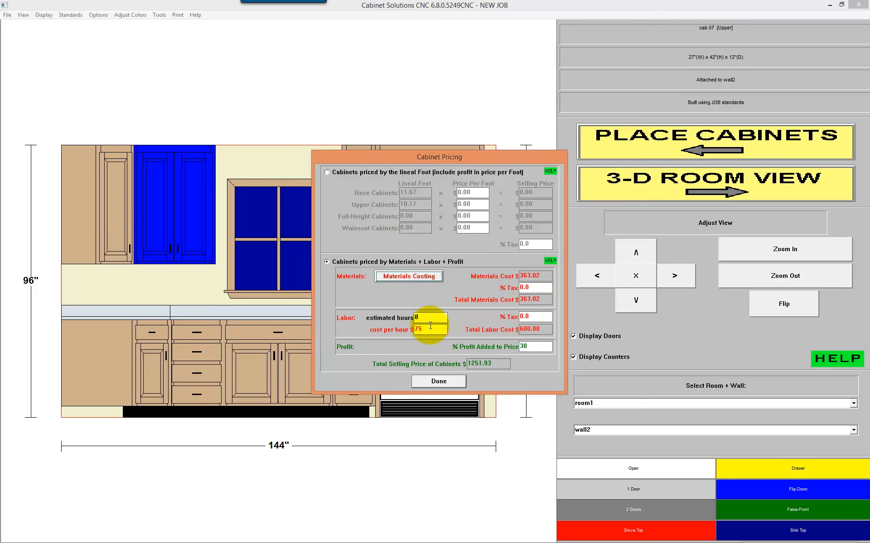
{"action": "left_click", "coordinate": [433, 382]}
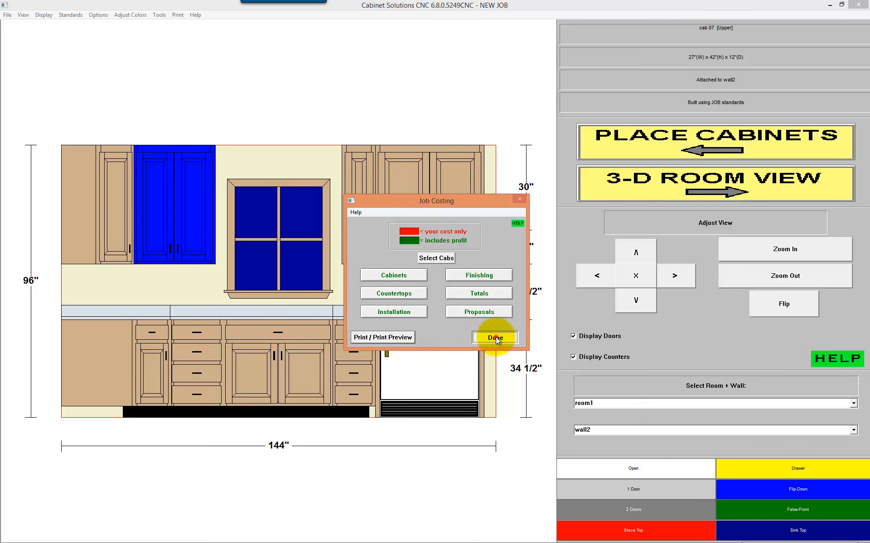
{"action": "left_click", "coordinate": [495, 337]}
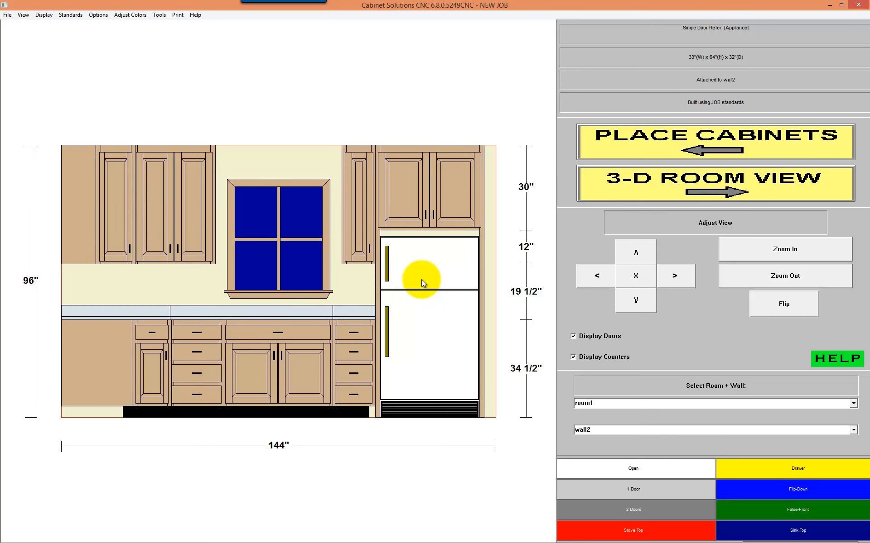
Step: Open the 3-D view of room1 and rotate it to view the kitchen at an angle from the refrigerator's side
{"action": "left_click", "coordinate": [434, 286]}
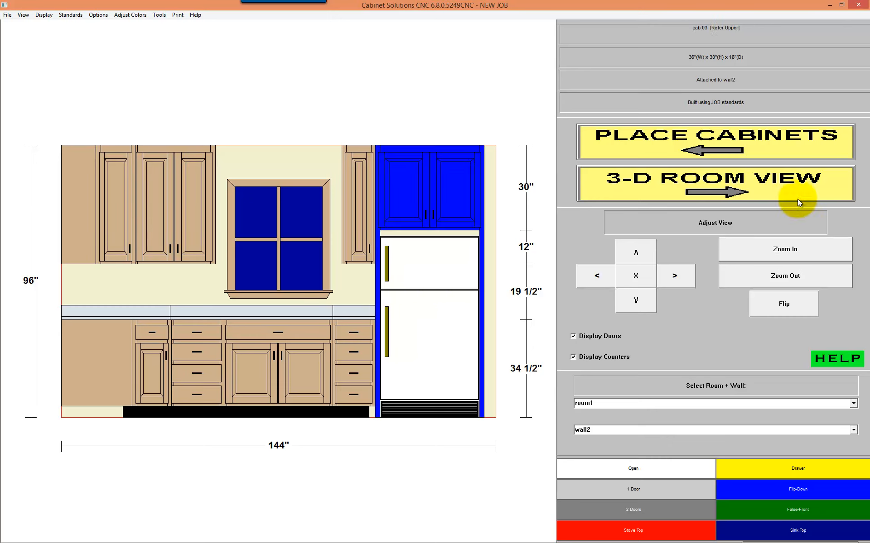
{"action": "left_click", "coordinate": [698, 192]}
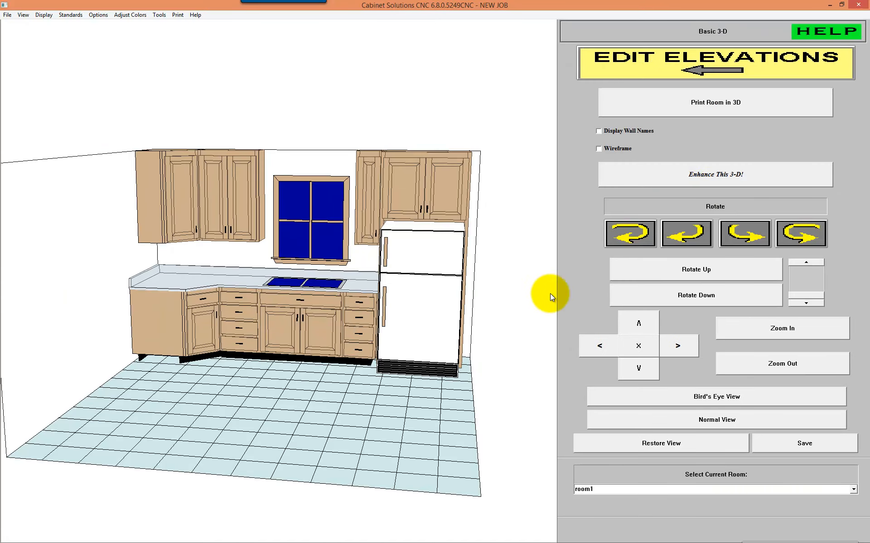
{"action": "left_click", "coordinate": [628, 235]}
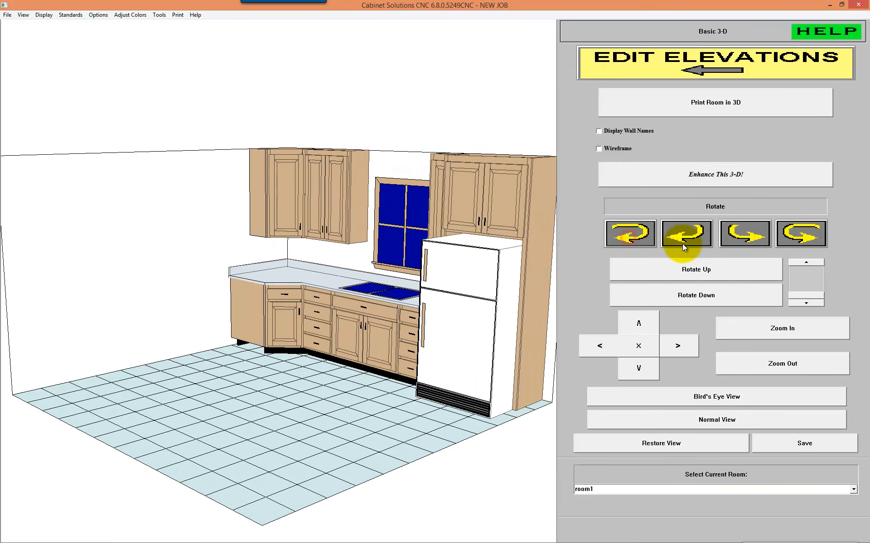
{"action": "left_click", "coordinate": [801, 237]}
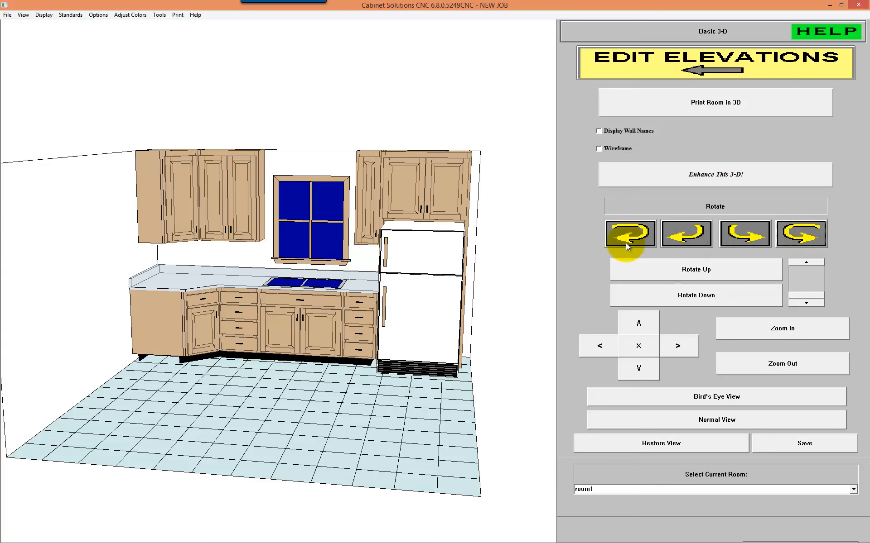
{"action": "left_click", "coordinate": [643, 232]}
{"action": "left_click", "coordinate": [797, 233]}
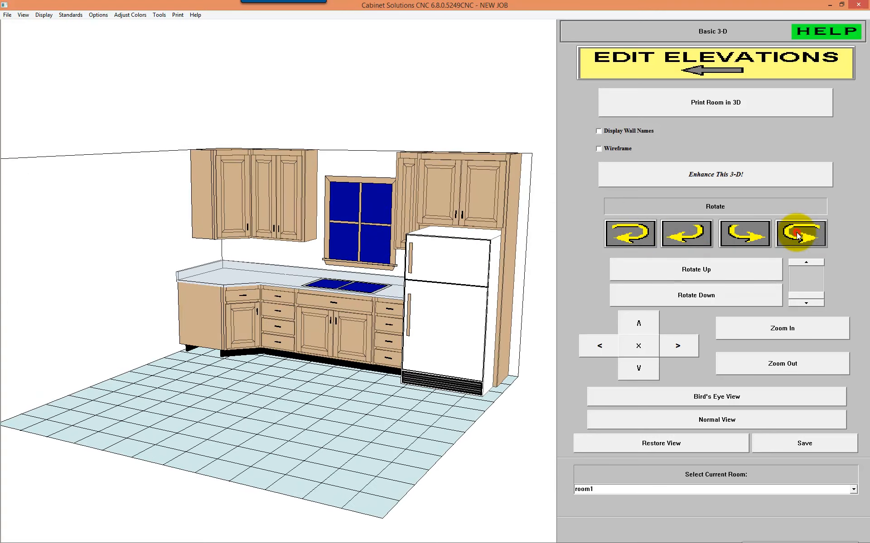
{"action": "left_click", "coordinate": [797, 232]}
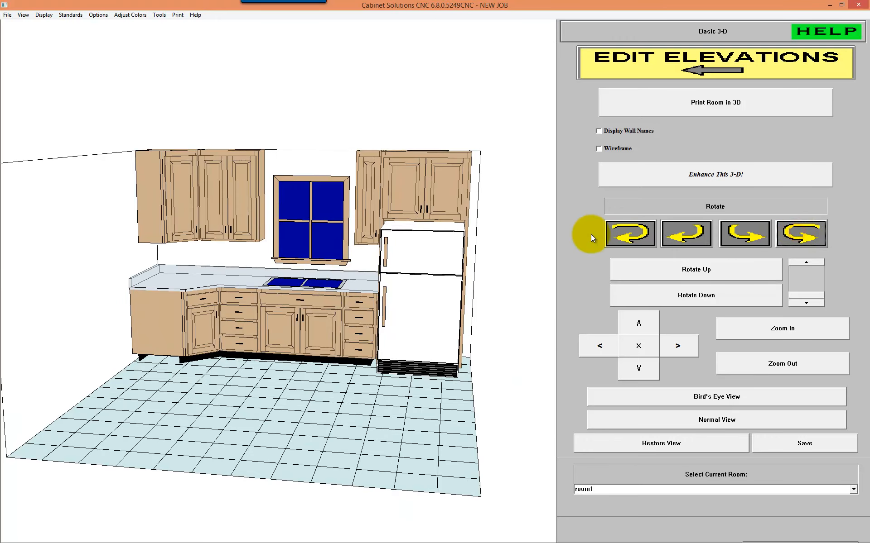
{"action": "left_click", "coordinate": [618, 234]}
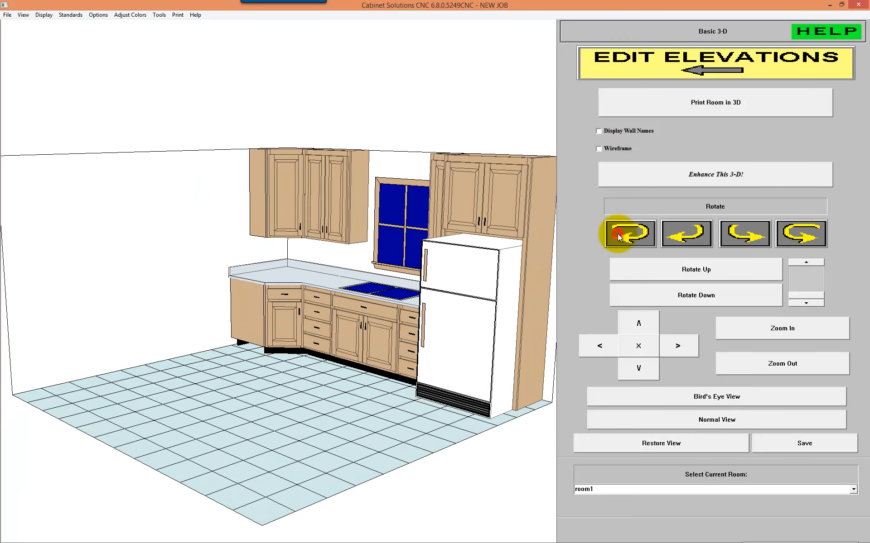
{"action": "left_click", "coordinate": [808, 232]}
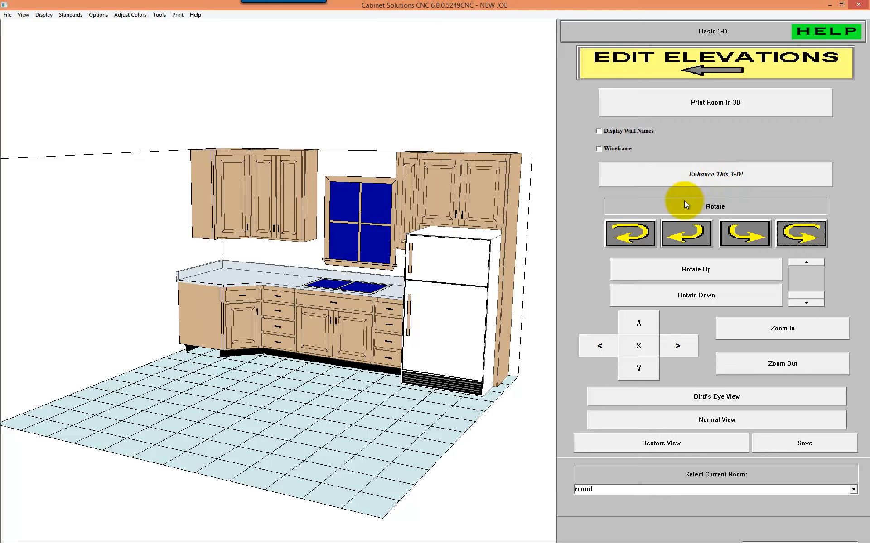
Step: From the Enhanced 3-D options, open the last rendered kitchen image in MSPaint and examine it full screen
{"action": "left_click", "coordinate": [707, 174]}
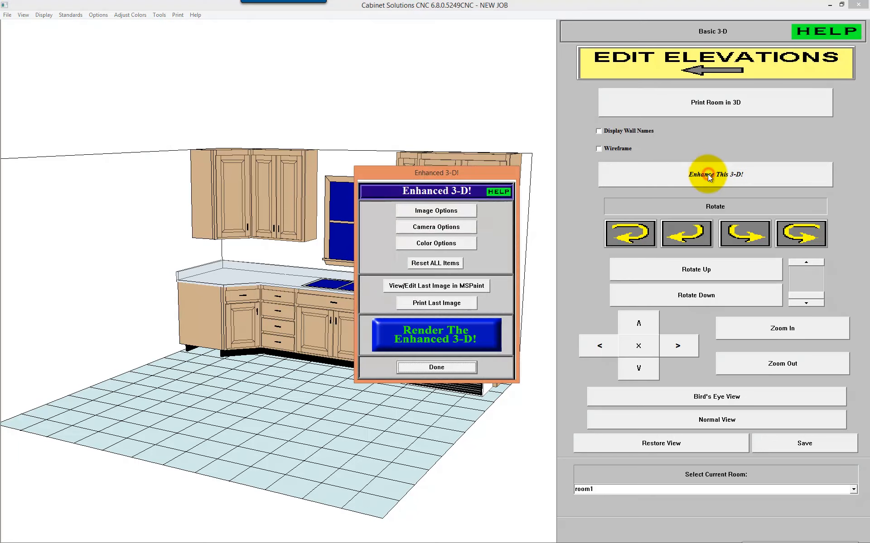
{"action": "left_click_drag", "start_coordinate": [455, 172], "coordinate": [444, 70]}
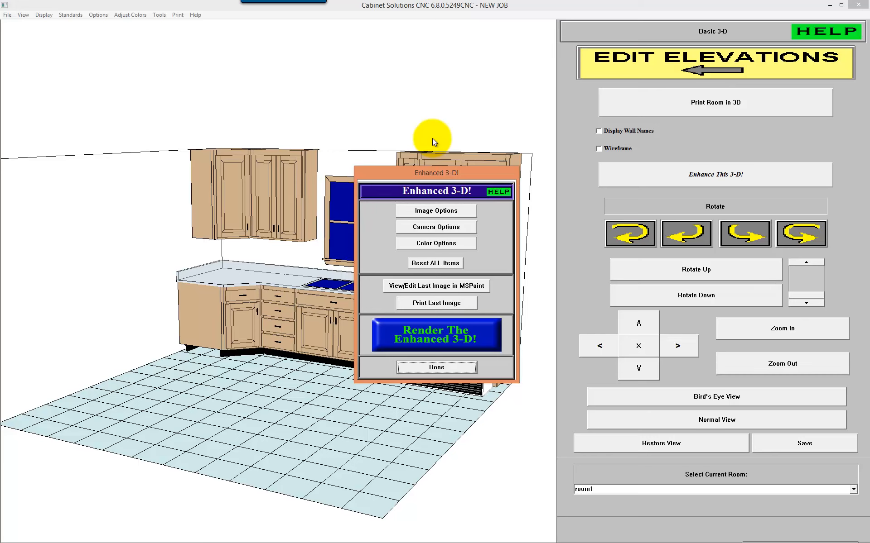
{"action": "left_click_drag", "start_coordinate": [447, 173], "coordinate": [637, 84]}
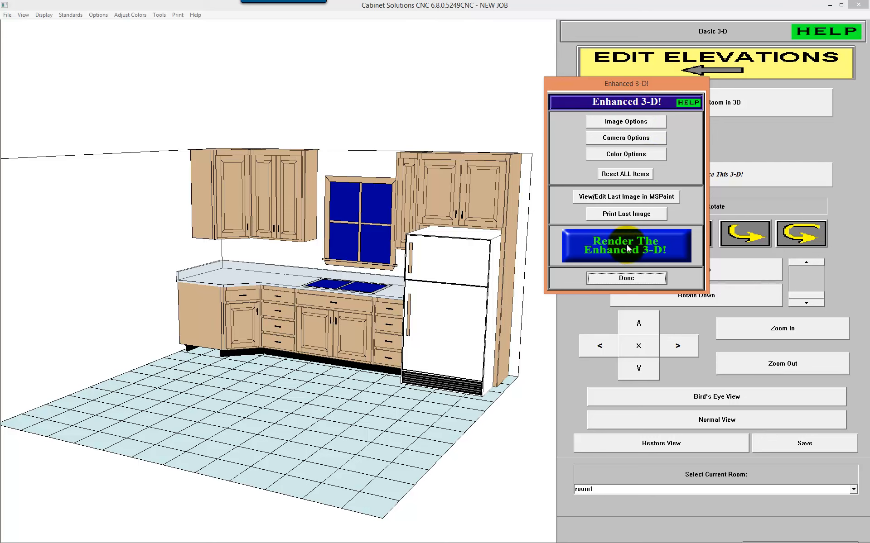
{"action": "left_click", "coordinate": [620, 198]}
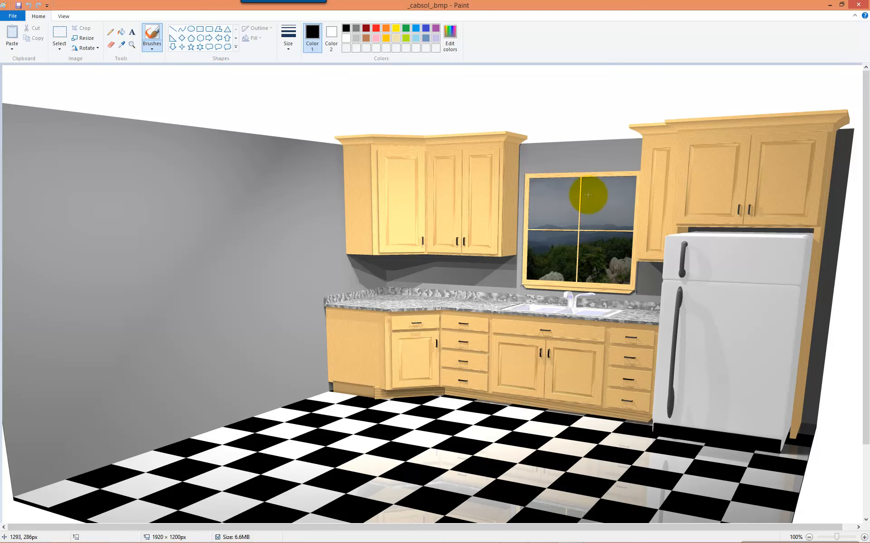
{"action": "scroll", "coordinate": [585, 202], "scroll_direction": "down", "scroll_amount": 3}
{"action": "scroll", "coordinate": [584, 204], "scroll_direction": "up", "scroll_amount": 3}
{"action": "double_click", "coordinate": [673, 7]}
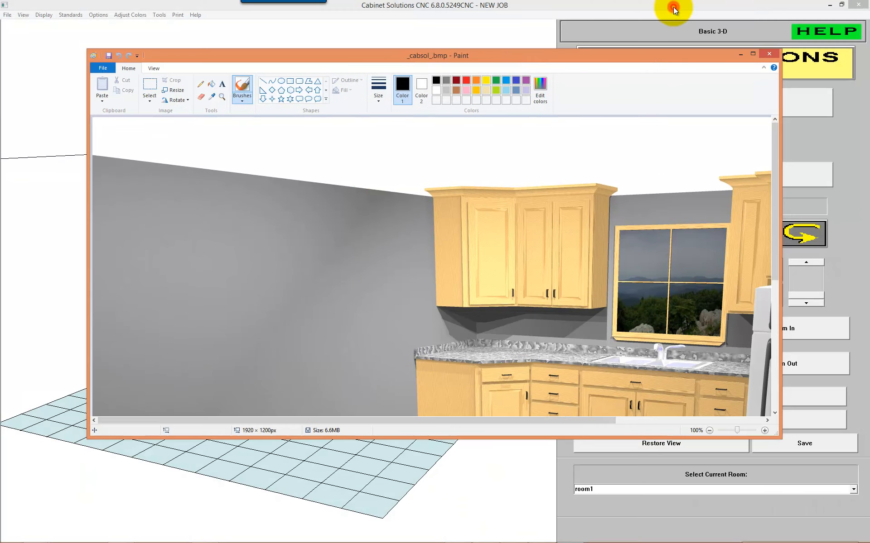
{"action": "double_click", "coordinate": [609, 55]}
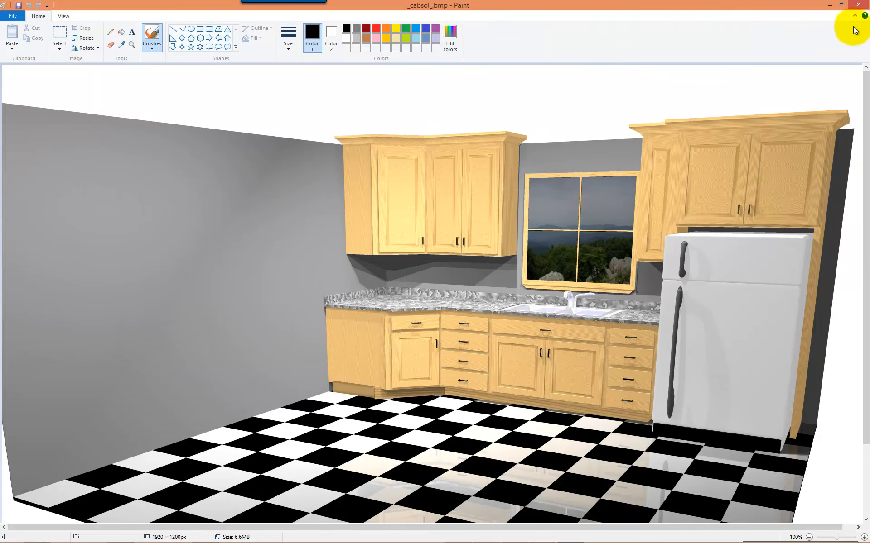
Step: Compare the rendered image in Paint with the basic 3-D view, check Paint's file commands, and minimize Paint
{"action": "left_click", "coordinate": [833, 6]}
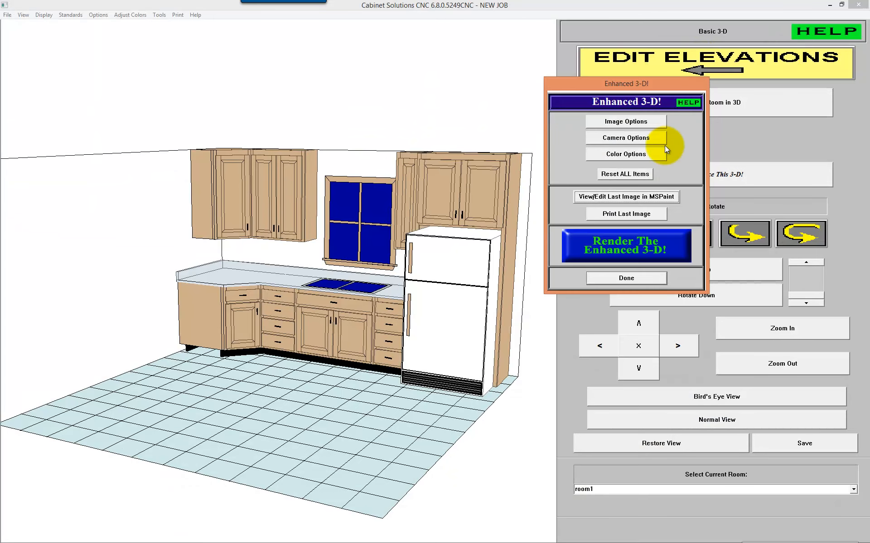
{"action": "key", "text": "alt+Tab"}
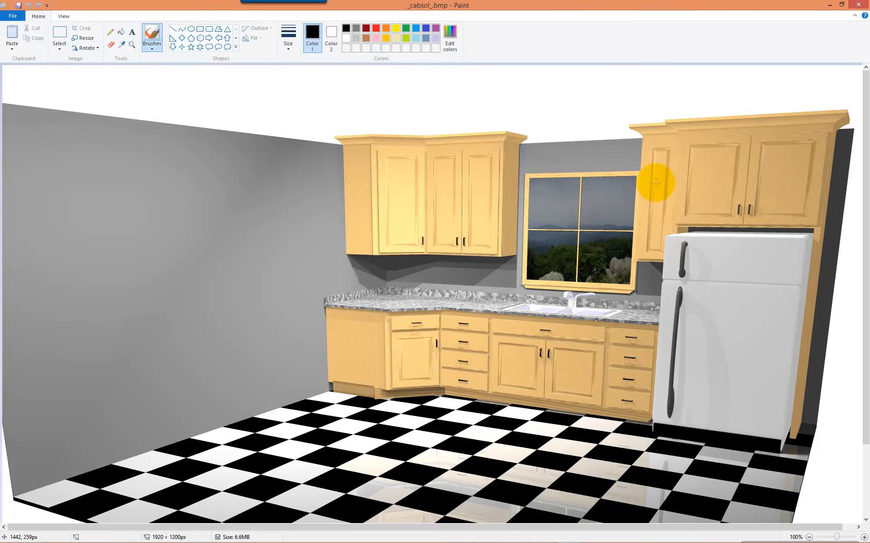
{"action": "key", "text": "alt+Tab"}
{"action": "key", "text": "alt+Tab"}
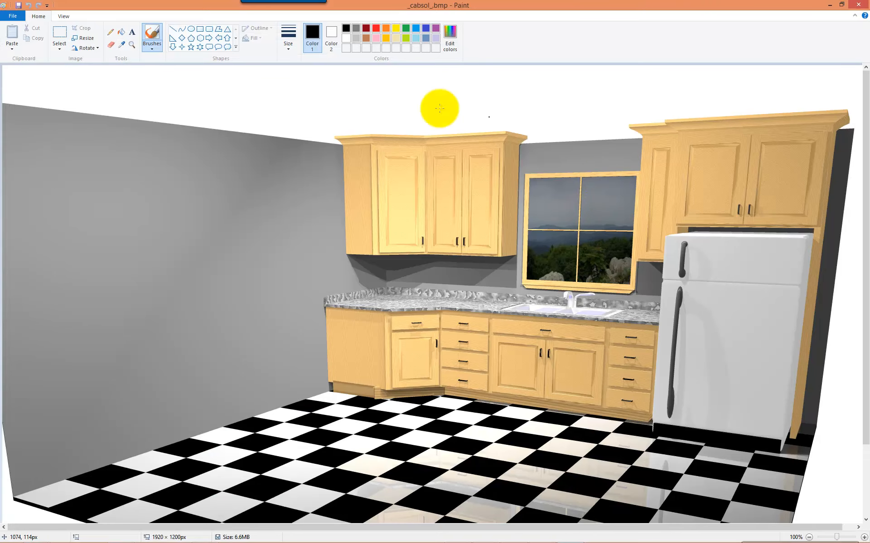
{"action": "left_click", "coordinate": [11, 17]}
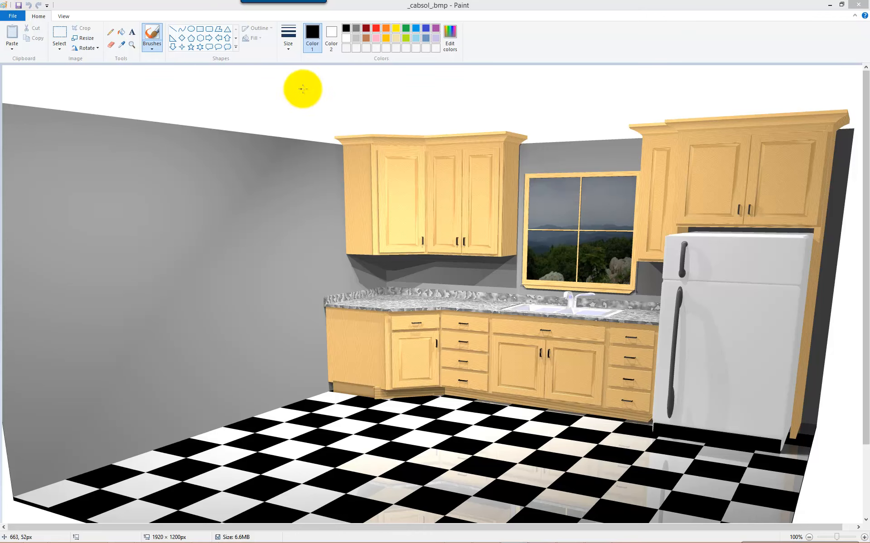
{"action": "left_click", "coordinate": [828, 6]}
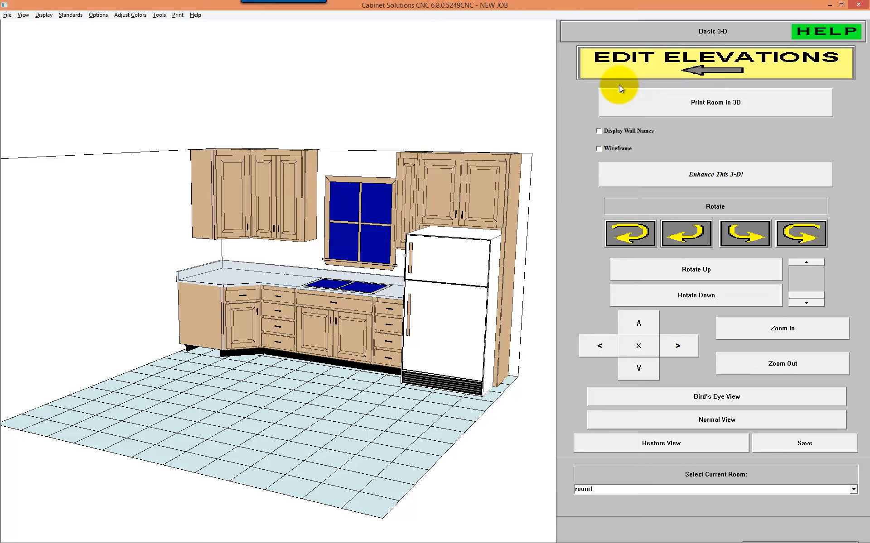
Step: From wall2's elevation, switch the Job Standards to European, load the custom euro standards file and apply it to the job
{"action": "left_click", "coordinate": [659, 65]}
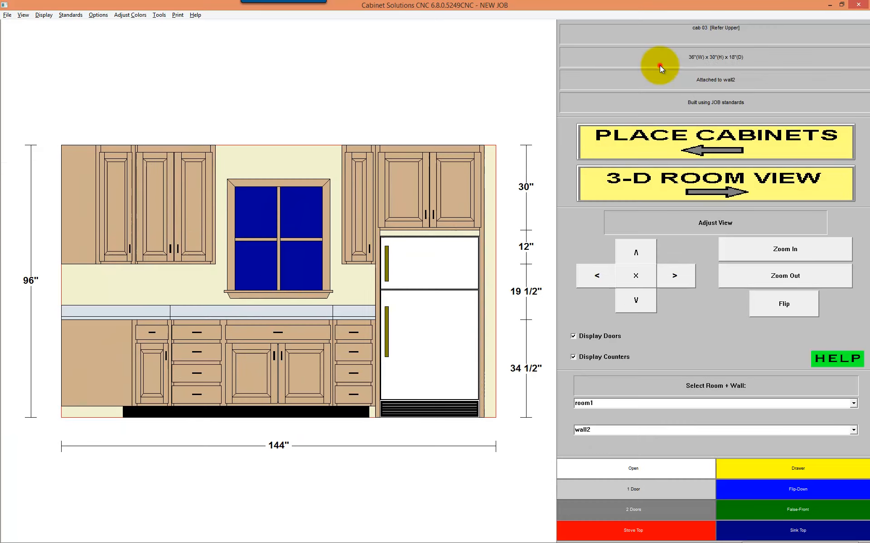
{"action": "left_click", "coordinate": [74, 13]}
{"action": "left_click", "coordinate": [88, 25]}
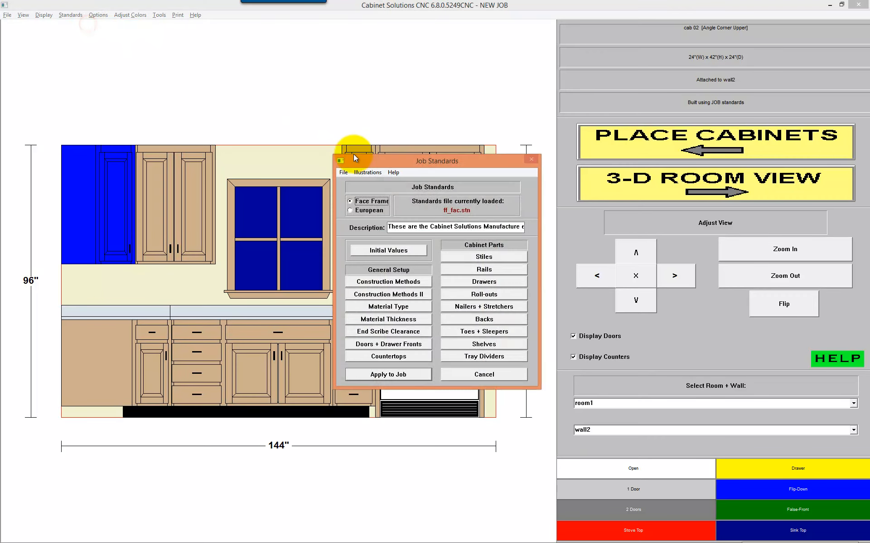
{"action": "left_click", "coordinate": [369, 211]}
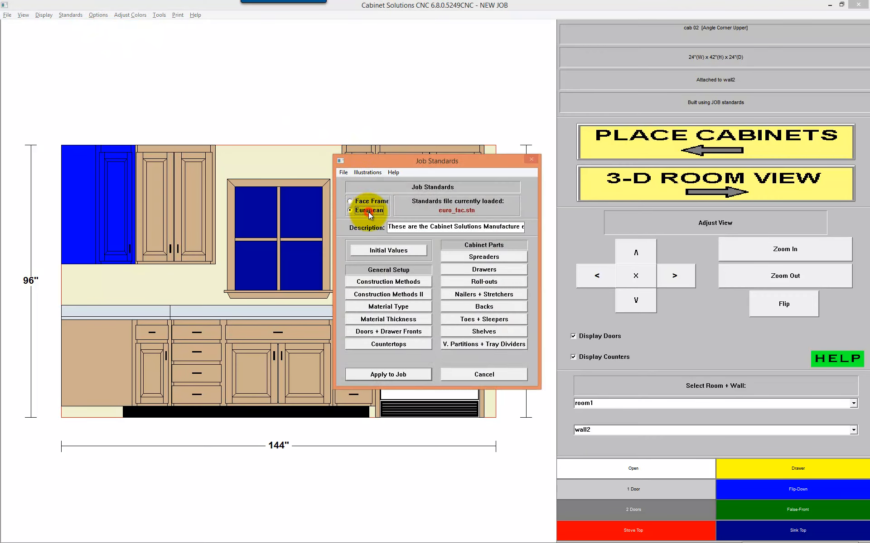
{"action": "left_click", "coordinate": [343, 172]}
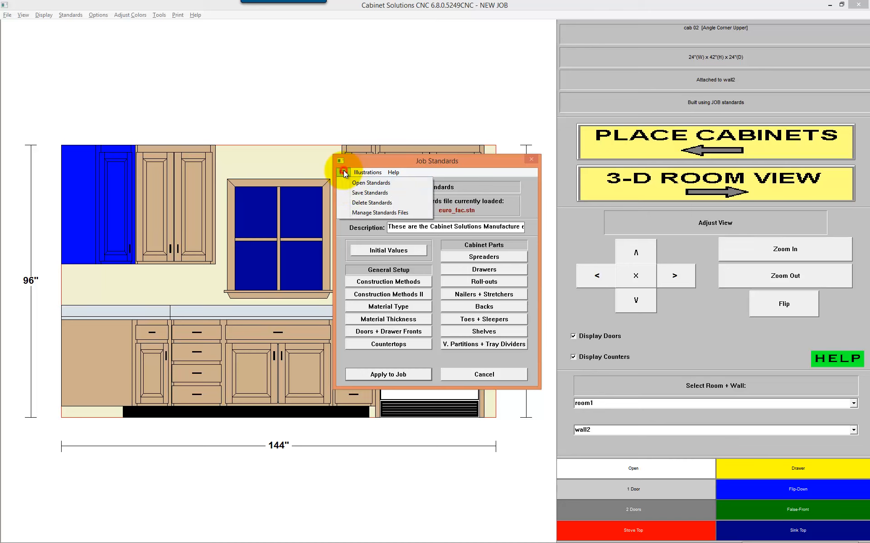
{"action": "left_click", "coordinate": [349, 184]}
{"action": "left_click", "coordinate": [356, 253]}
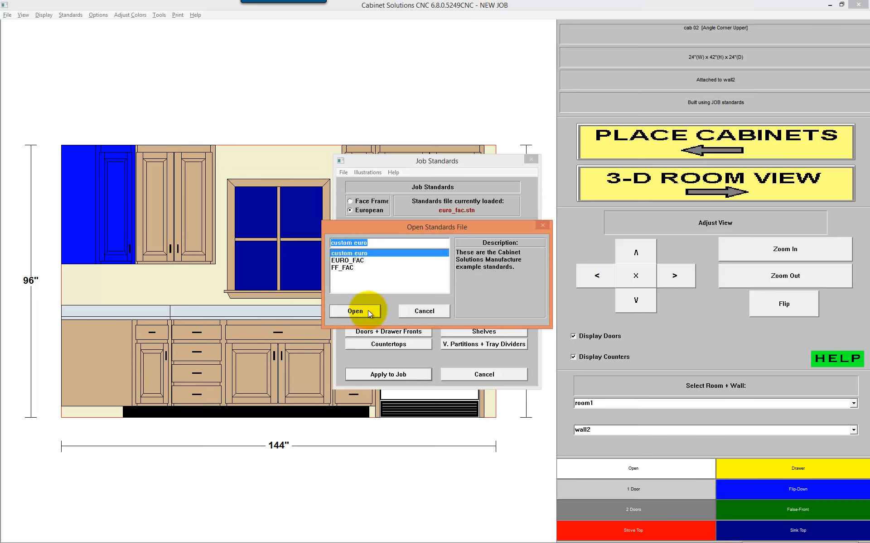
{"action": "left_click", "coordinate": [355, 311]}
{"action": "left_click", "coordinate": [388, 375]}
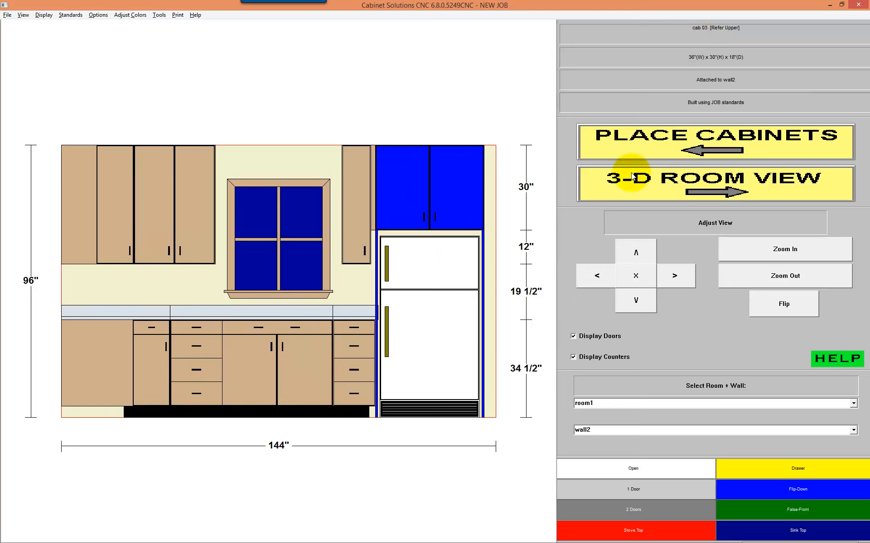
Step: View the European-style kitchen in 3-D and return through the elevation to the cabinet placement plan
{"action": "left_click", "coordinate": [687, 180]}
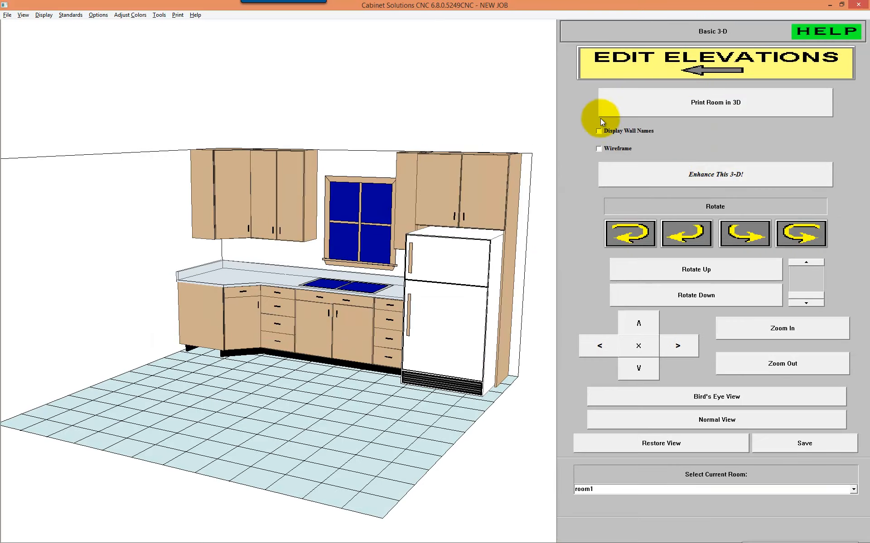
{"action": "left_click", "coordinate": [674, 63]}
{"action": "left_click", "coordinate": [667, 140]}
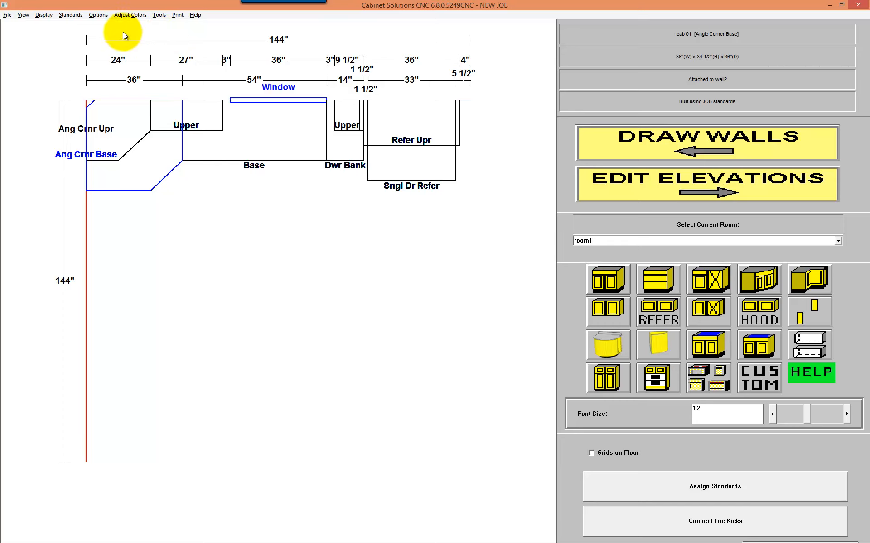
Step: Show the floor plan dimensions in Metric (mm), and switch the units back to Inches (with fractions)
{"action": "left_click", "coordinate": [98, 15]}
{"action": "mouse_move", "coordinate": [102, 26]}
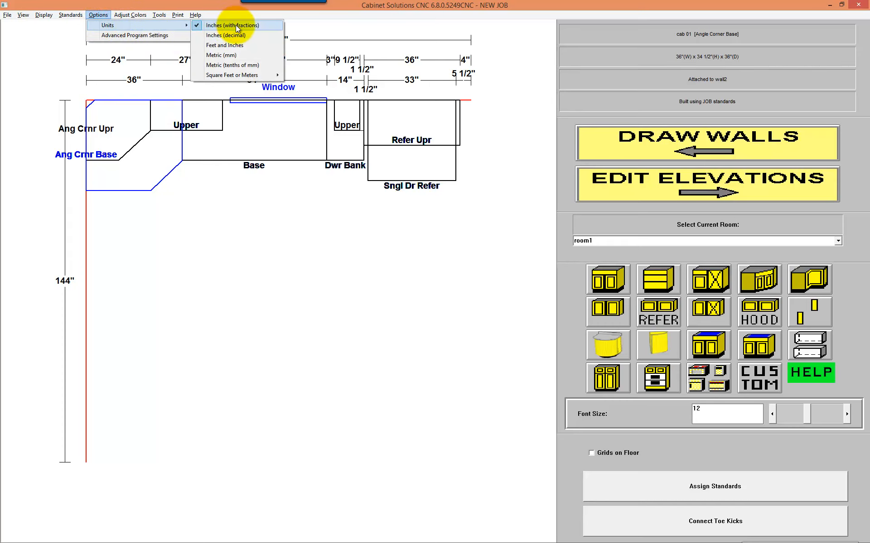
{"action": "left_click", "coordinate": [235, 55]}
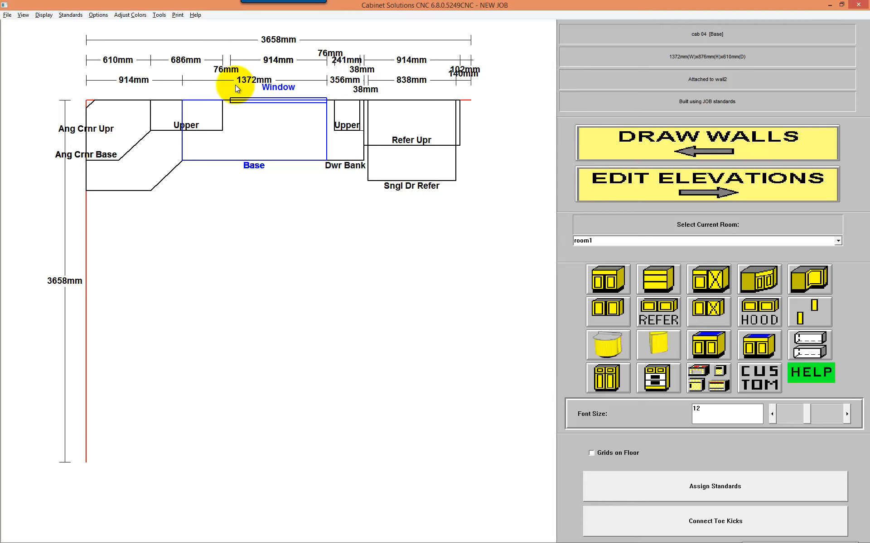
{"action": "left_click", "coordinate": [98, 14]}
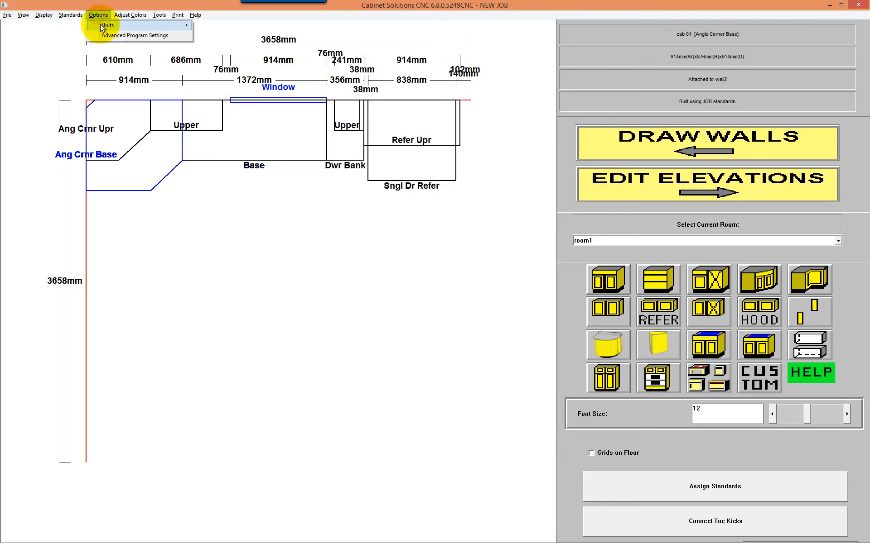
{"action": "mouse_move", "coordinate": [181, 28]}
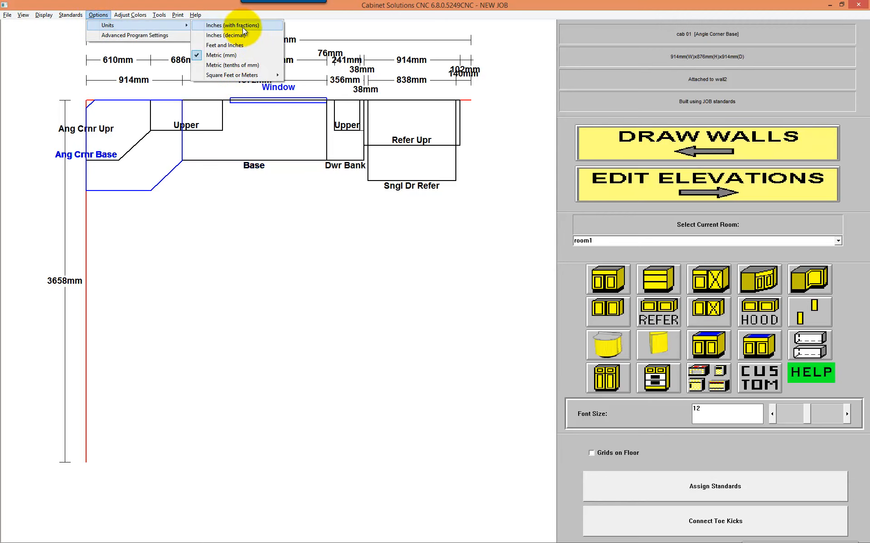
{"action": "left_click", "coordinate": [243, 28]}
Step: Go from the floor plan through wall2's elevation to the 3-D view of room1
{"action": "left_click", "coordinate": [687, 186]}
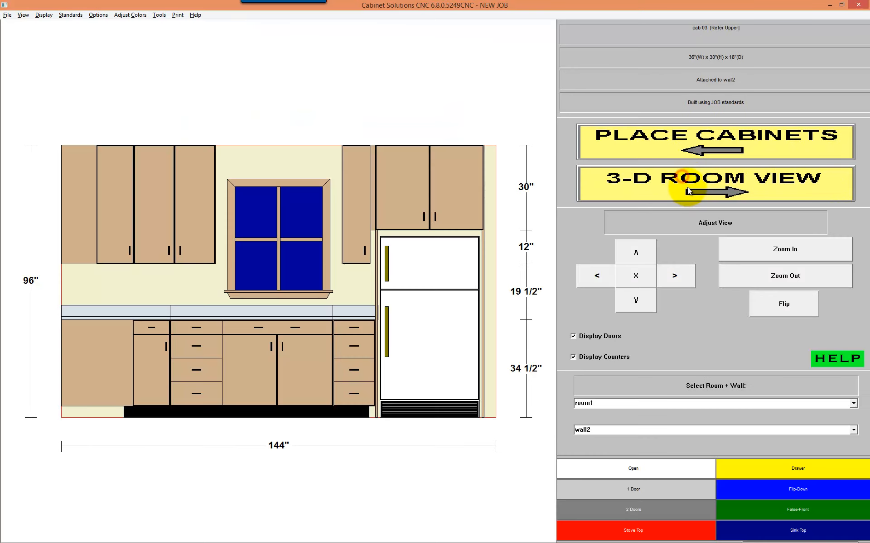
{"action": "left_click", "coordinate": [687, 187]}
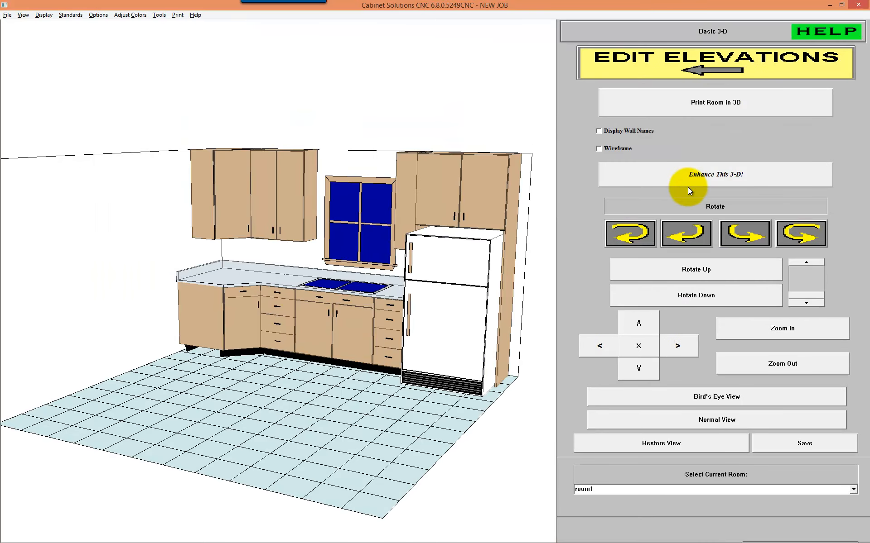